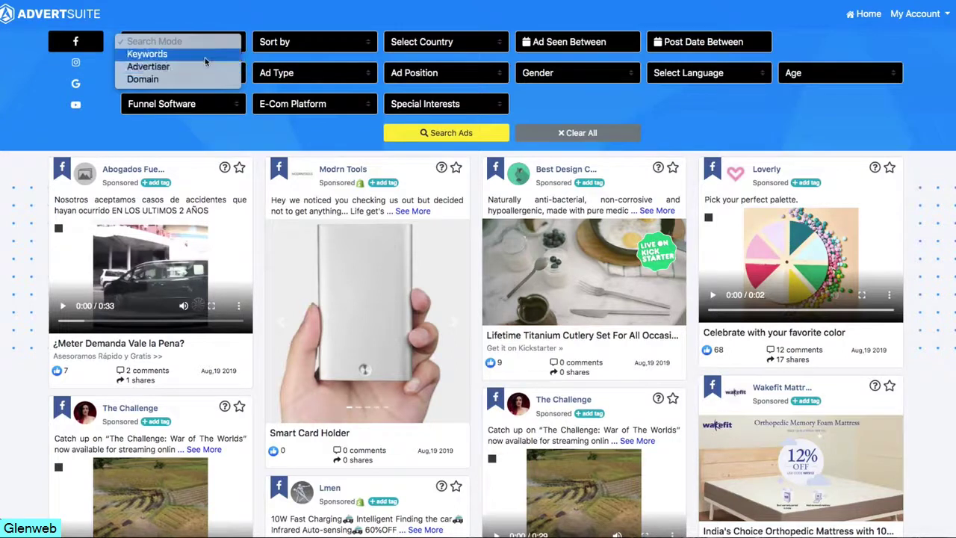
# - Set the ad search to keywords in the ad text, sorted by likes
pyautogui.click(208, 55)
pyautogui.click(317, 42)
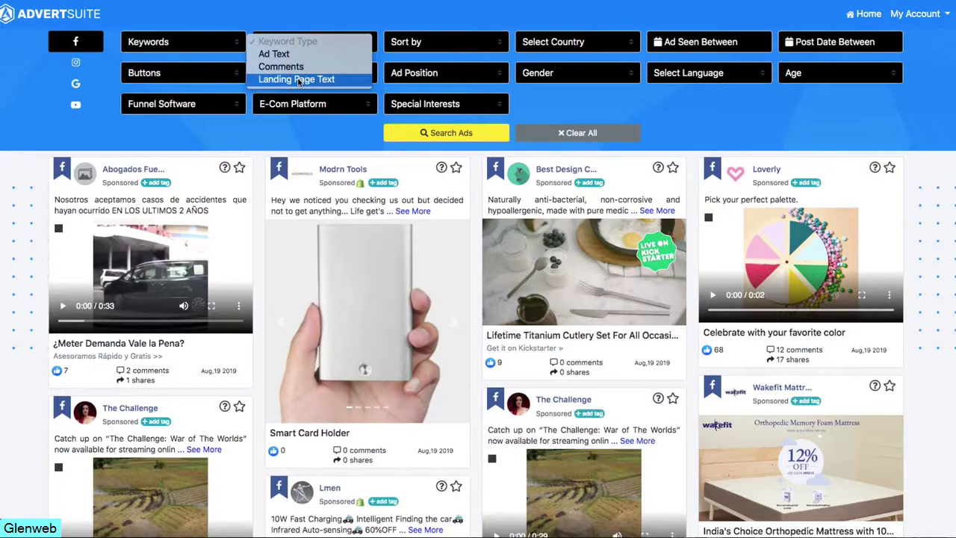
pyautogui.click(311, 56)
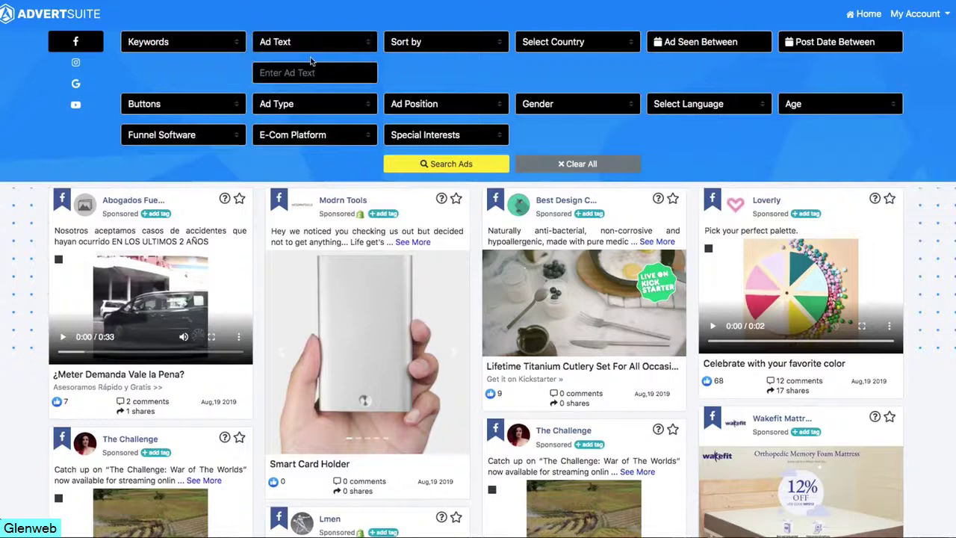
pyautogui.click(487, 41)
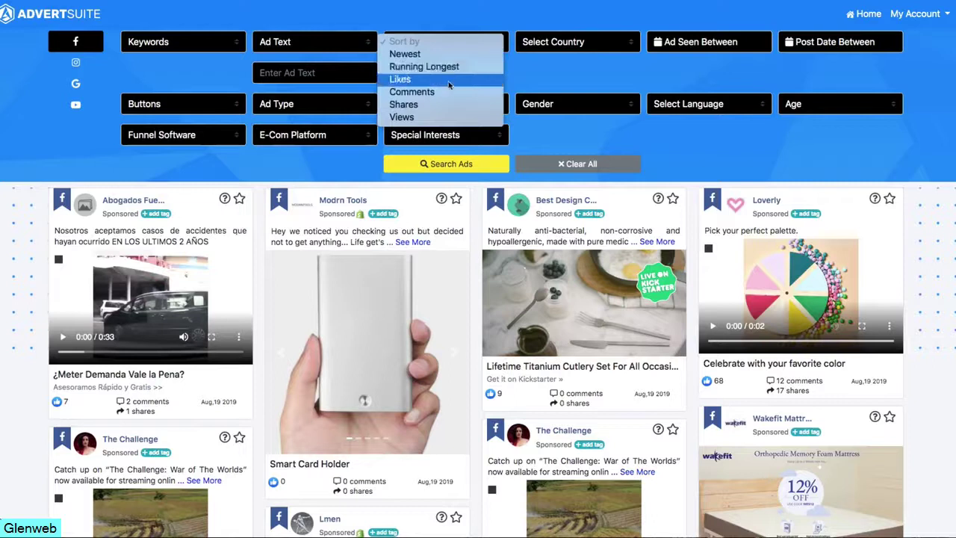
pyautogui.click(448, 79)
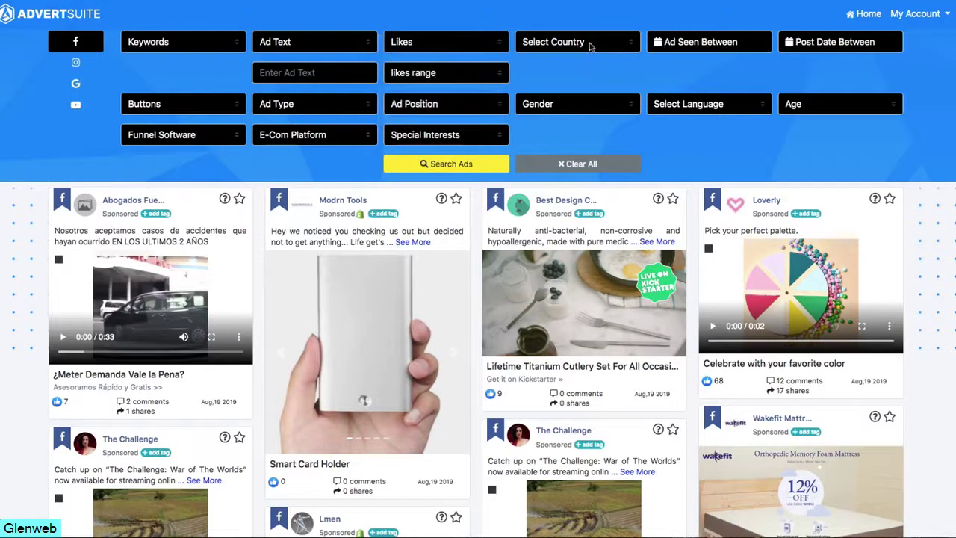
pyautogui.click(153, 139)
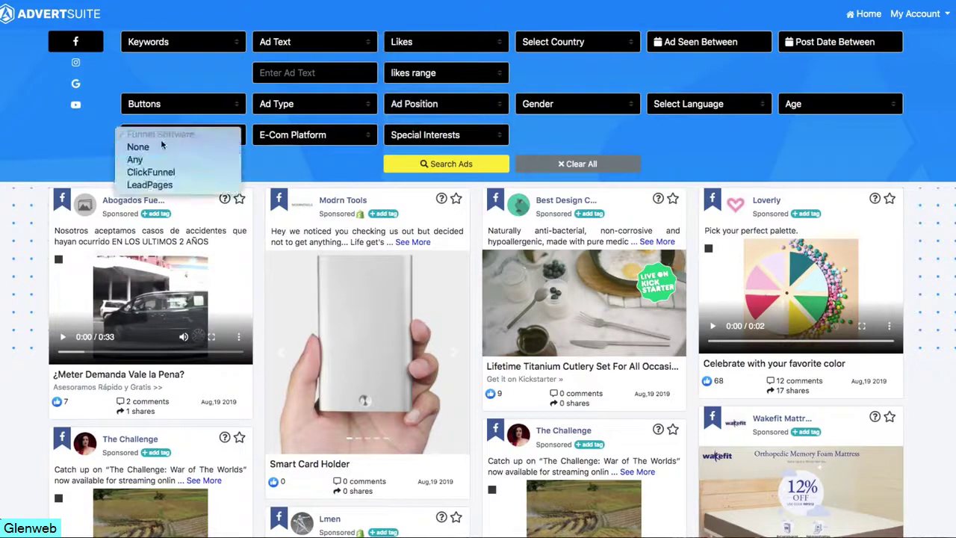
pyautogui.click(303, 169)
pyautogui.click(345, 141)
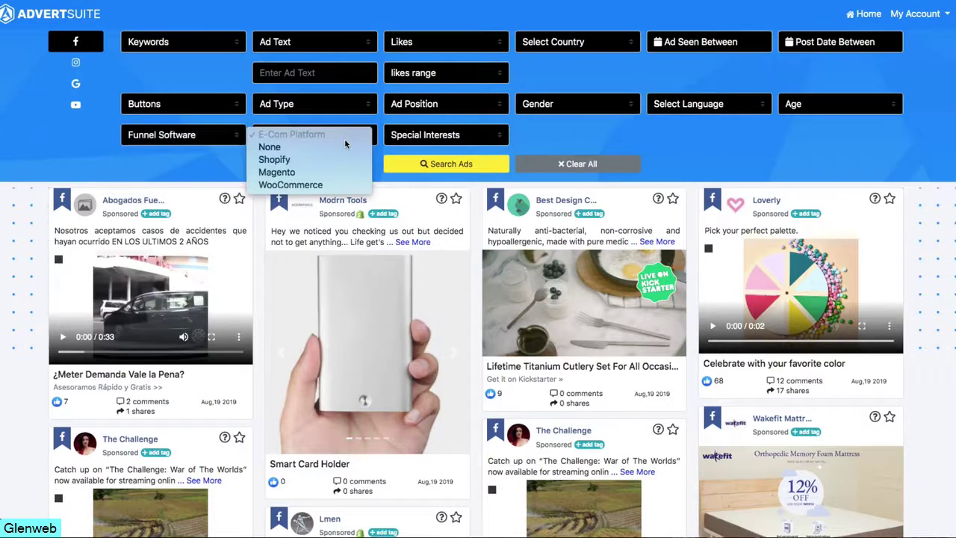
pyautogui.click(229, 87)
# - Search the Facebook ads for the ad text "burgers"
pyautogui.click(347, 69)
pyautogui.write('burgers')
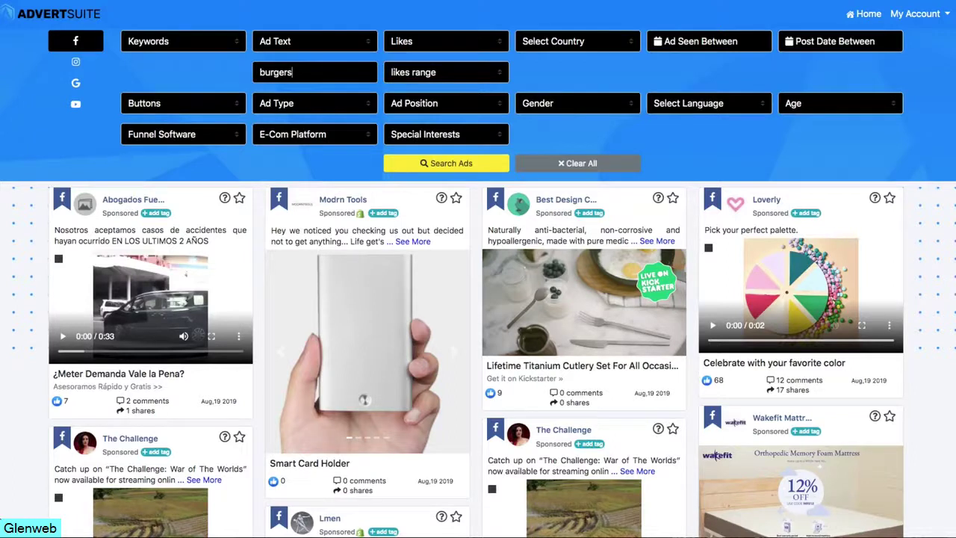
pyautogui.click(451, 164)
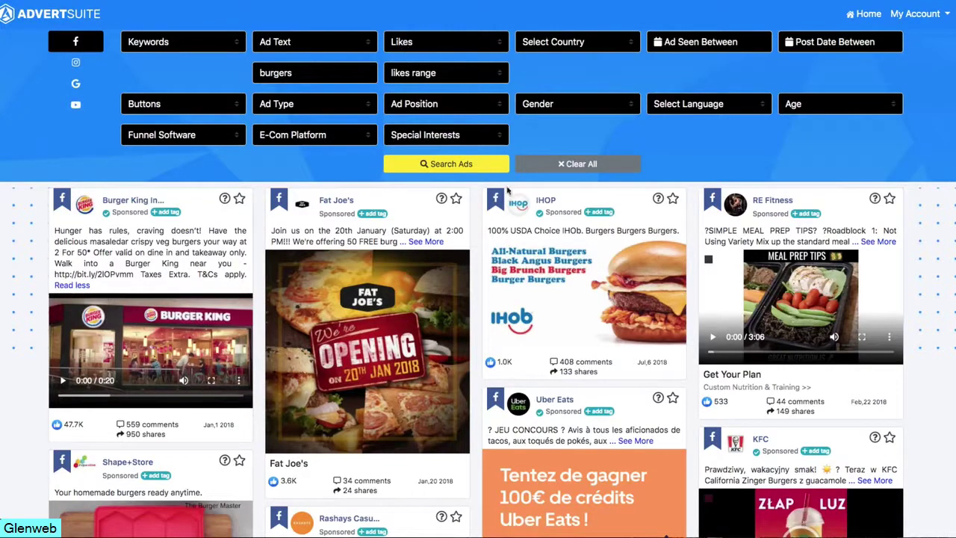
# - Browse the burger ad results, examining the creatives and their likes, comments and shares
pyautogui.scroll(-7, 497, 194)
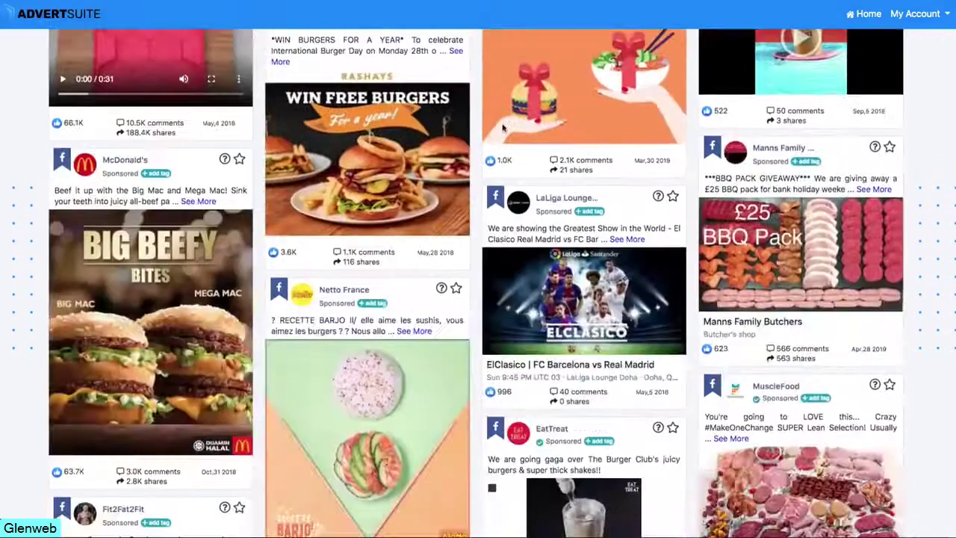
pyautogui.scroll(-2, 502, 129)
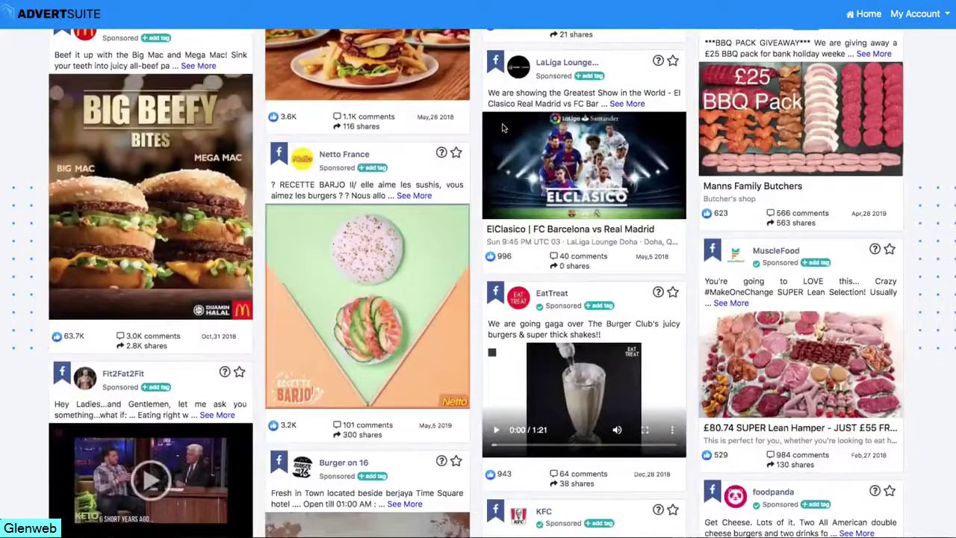
pyautogui.scroll(-2, 502, 128)
pyautogui.scroll(-9, 502, 127)
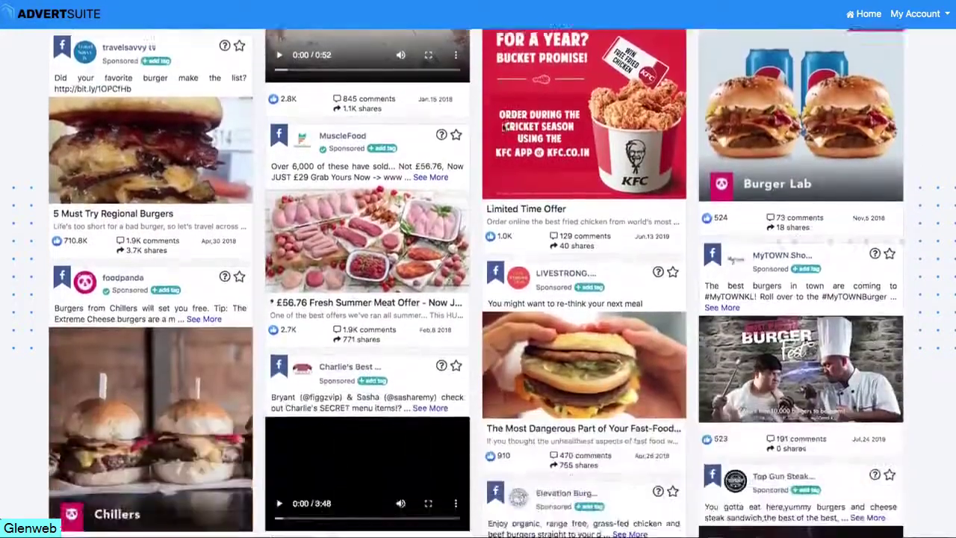
pyautogui.scroll(-9, 502, 127)
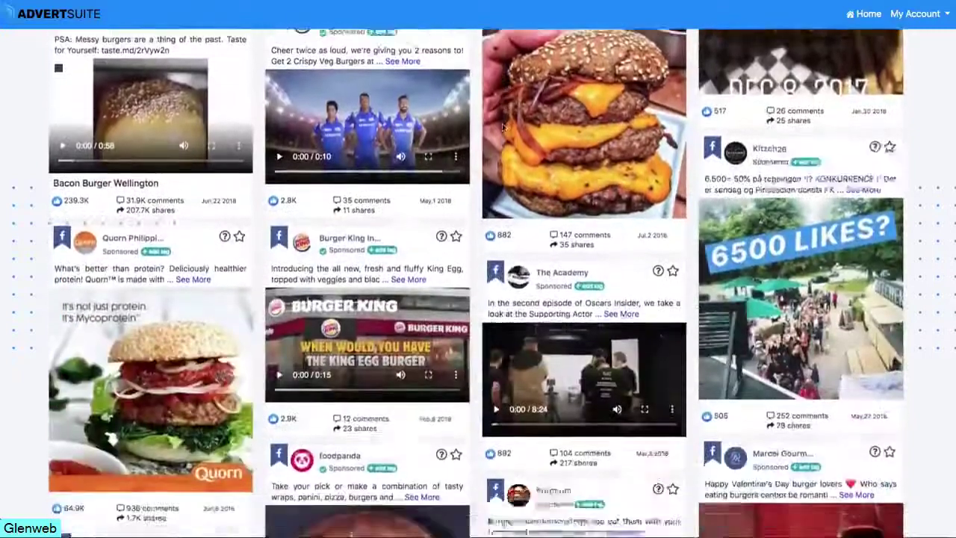
pyautogui.scroll(-4, 502, 129)
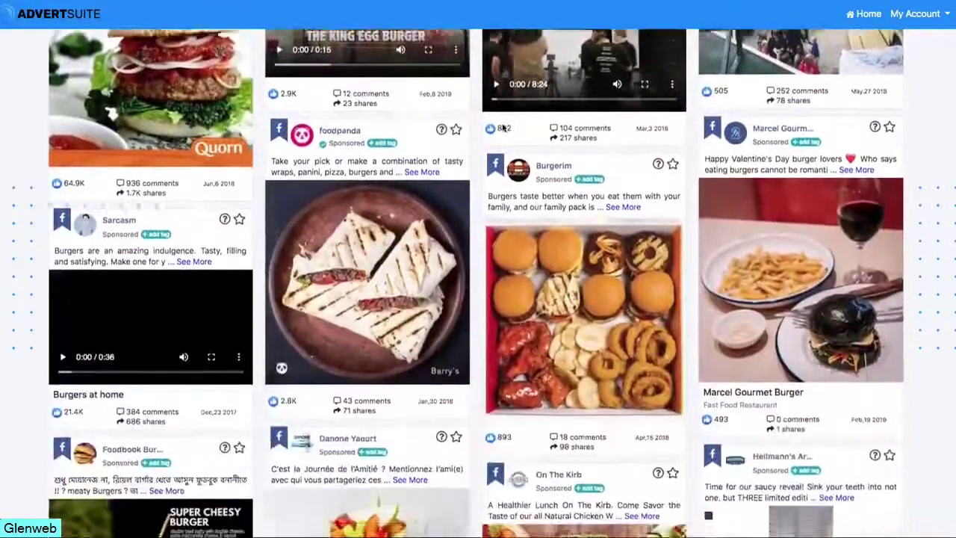
pyautogui.scroll(-8, 501, 127)
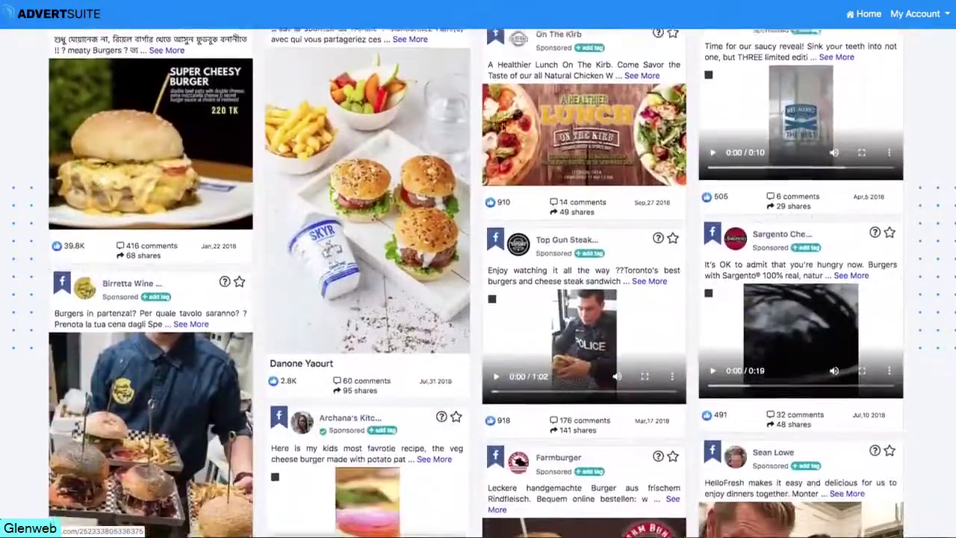
pyautogui.scroll(-3, 480, 123)
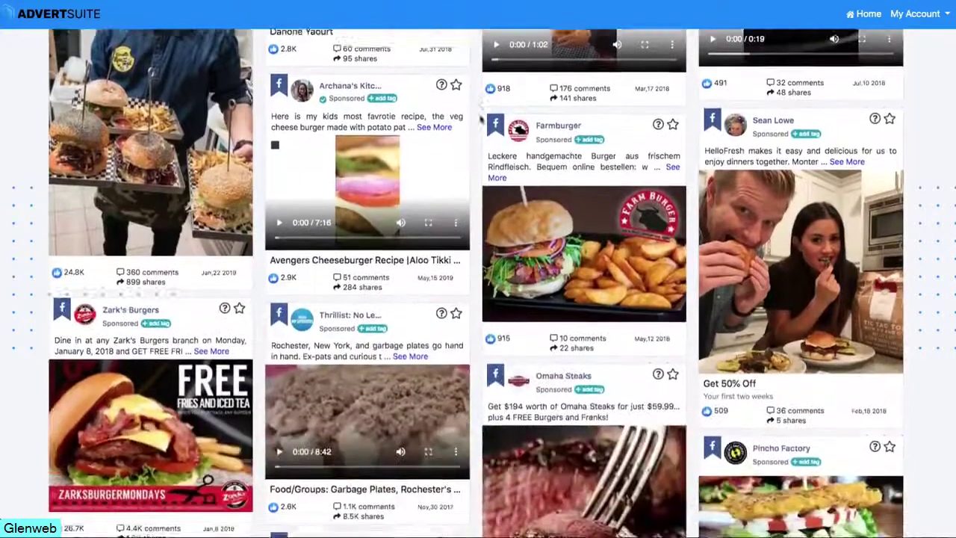
pyautogui.scroll(-6, 480, 118)
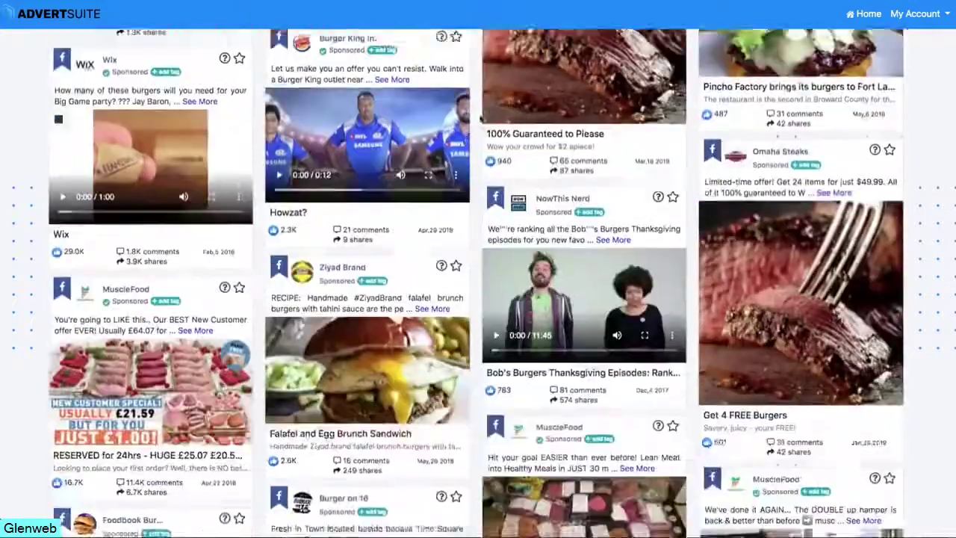
pyautogui.scroll(-5, 480, 118)
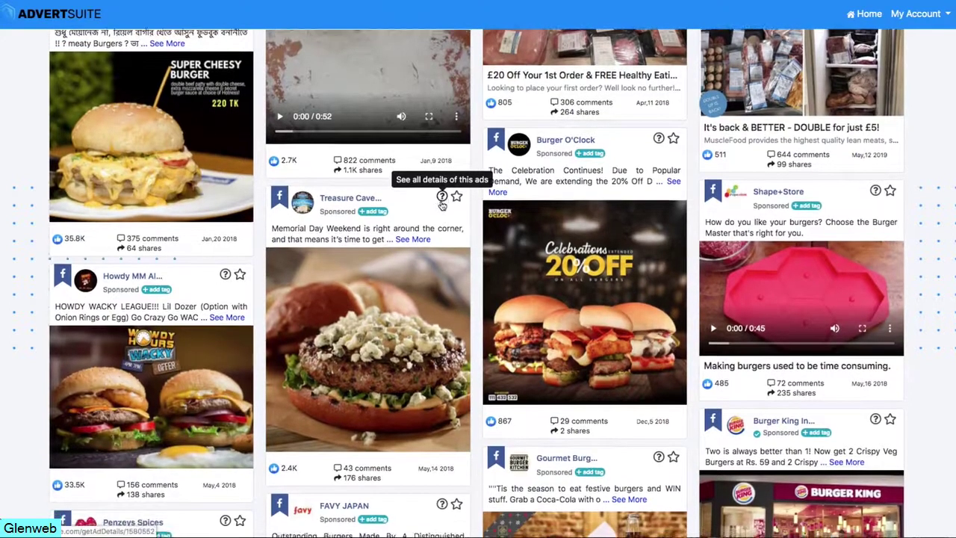
# - Open the full details of the Treasure Cave burger ad and examine its gender and country demographics and landing page data
pyautogui.click(442, 203)
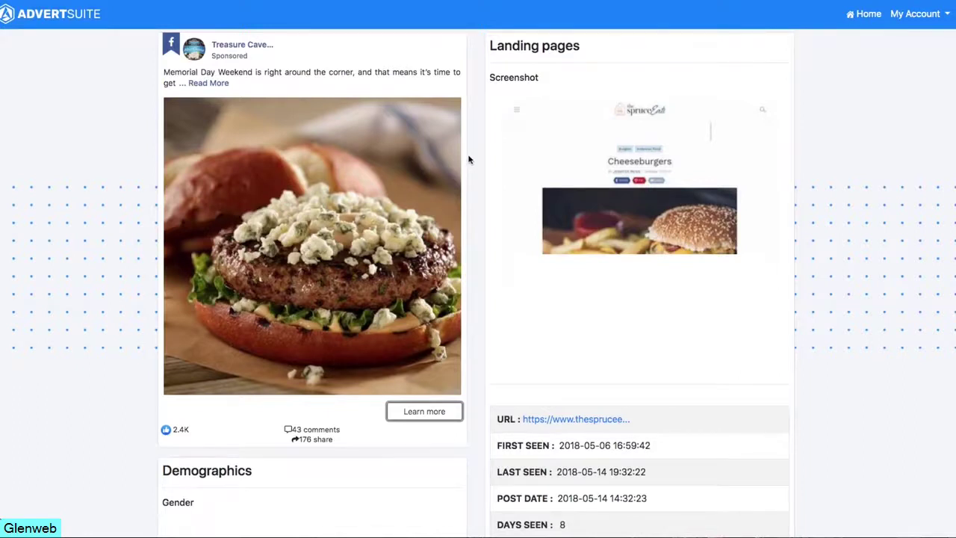
pyautogui.scroll(-1, 470, 156)
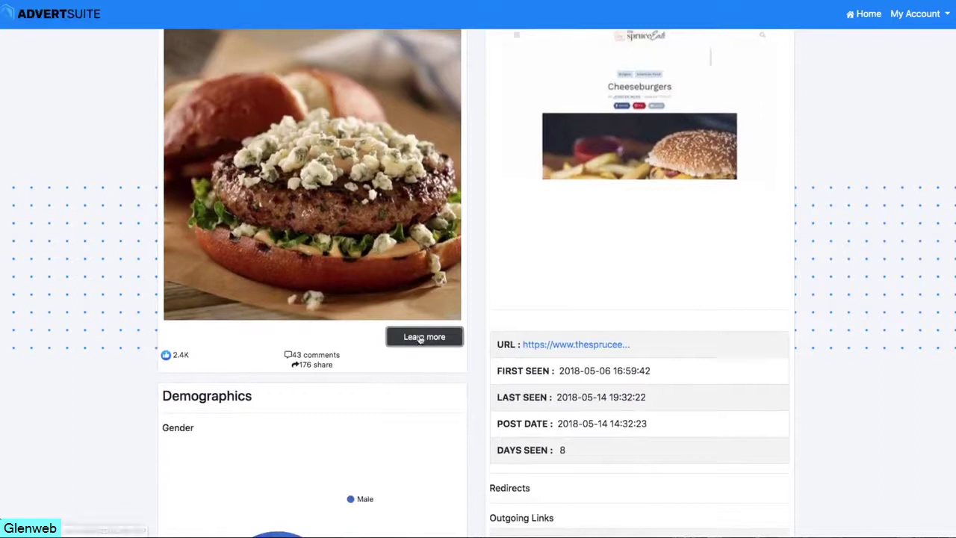
pyautogui.scroll(-2, 419, 338)
pyautogui.scroll(-3, 421, 337)
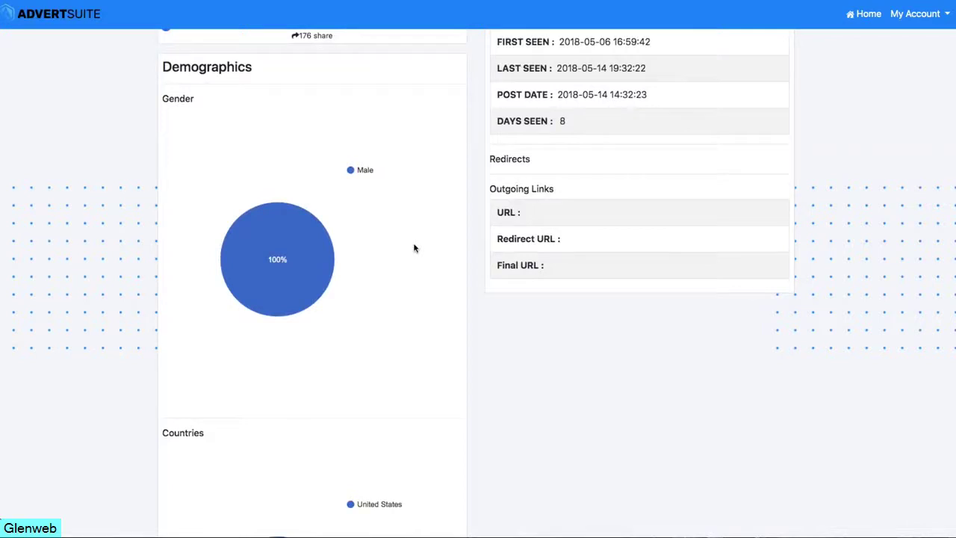
pyautogui.scroll(-3, 414, 248)
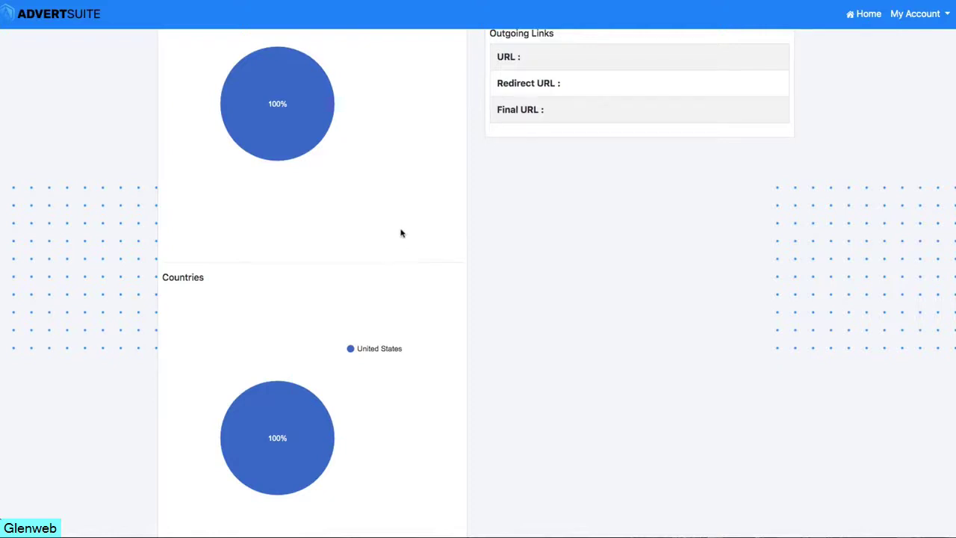
pyautogui.scroll(7, 400, 234)
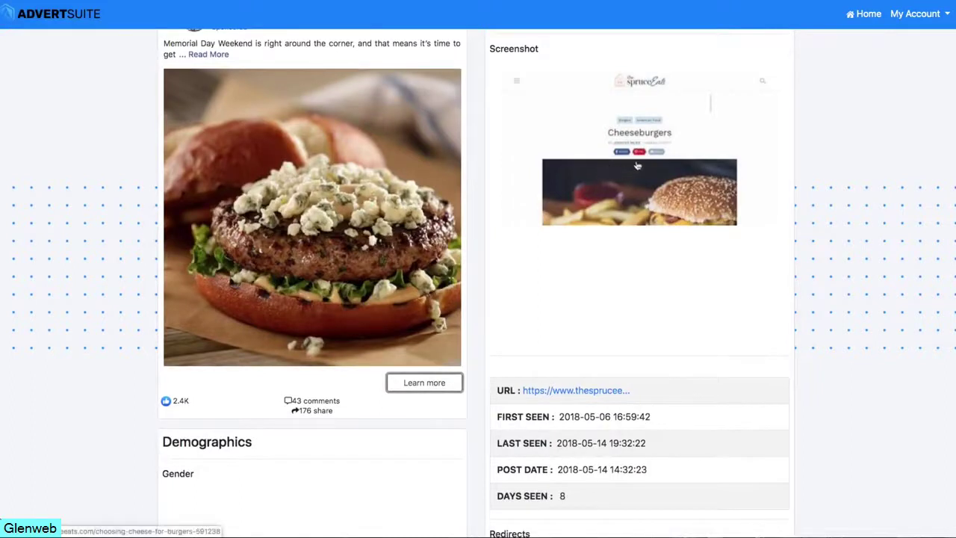
# - Open the burger ad's landing page from its screenshot and look through the article
pyautogui.click(551, 116)
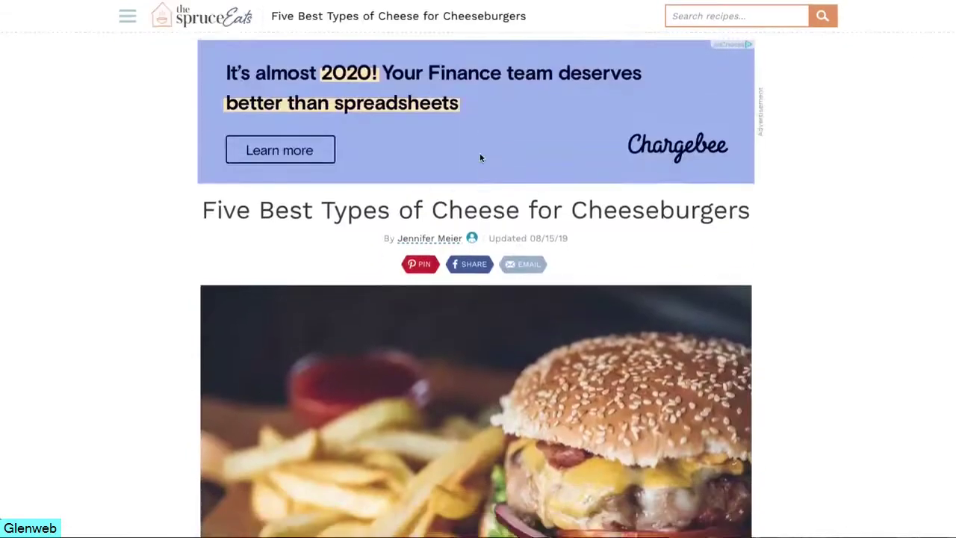
pyautogui.scroll(-1, 479, 158)
pyautogui.scroll(-3, 567, 318)
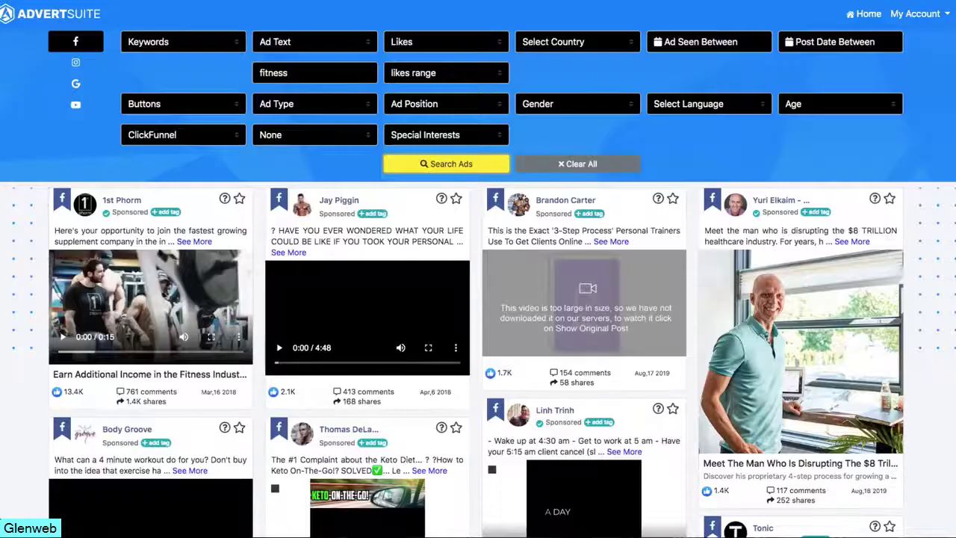
# - Open the full details of the 1st Phorm ad in the fitness results and examine its demographics and landing page data
pyautogui.doubleClick(301, 71)
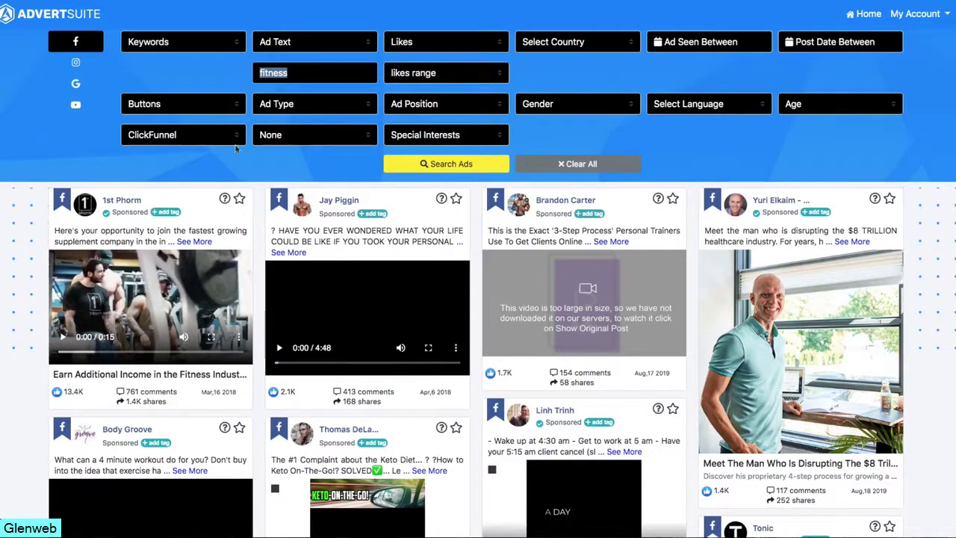
pyautogui.scroll(-1, 290, 232)
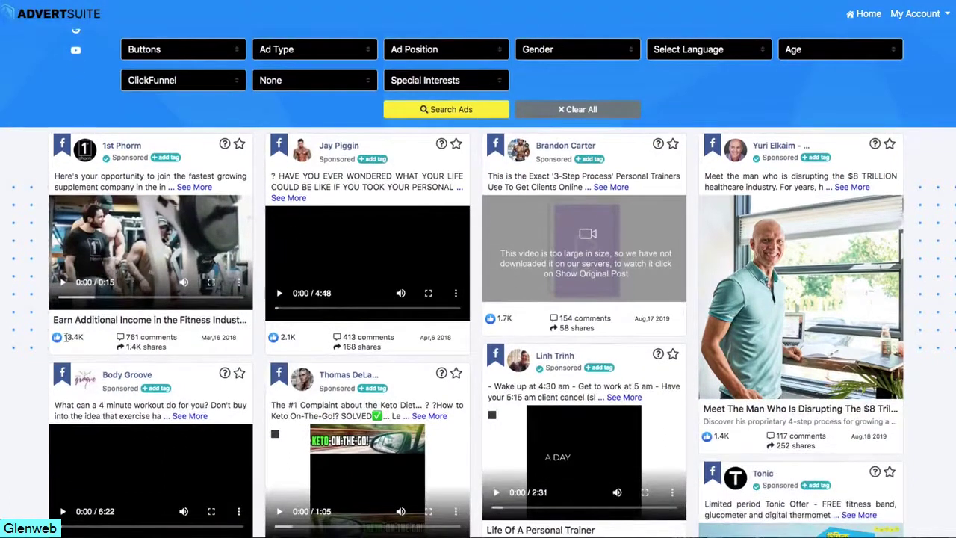
pyautogui.click(225, 144)
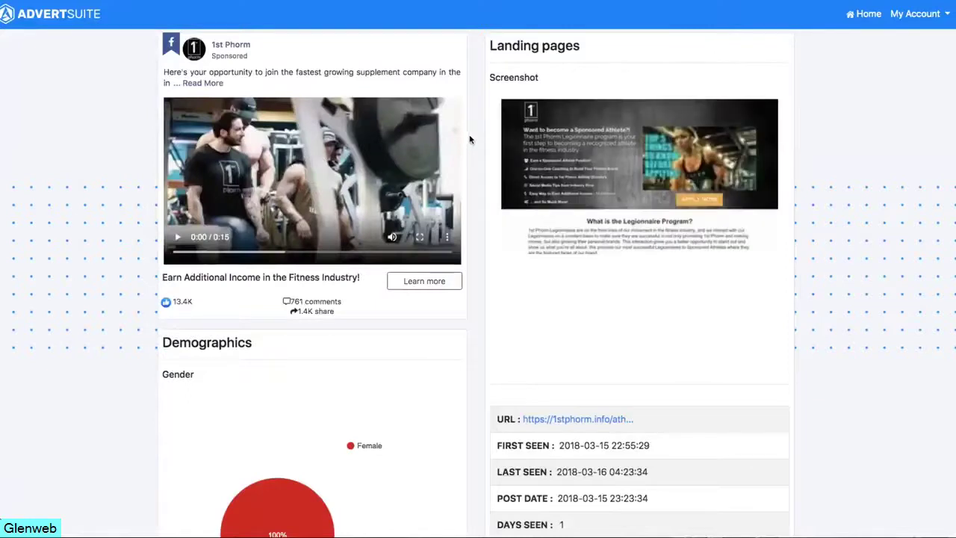
pyautogui.scroll(-3, 469, 140)
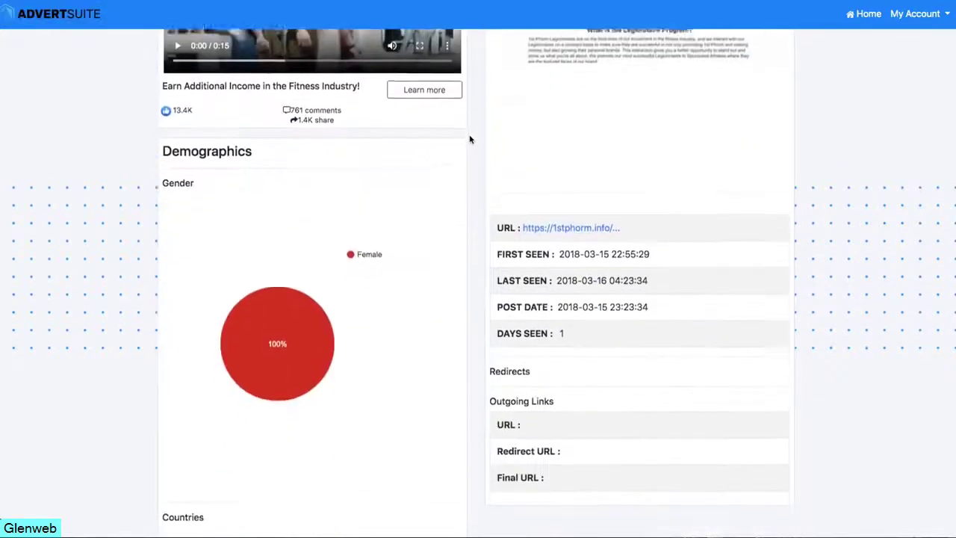
pyautogui.scroll(-3, 469, 140)
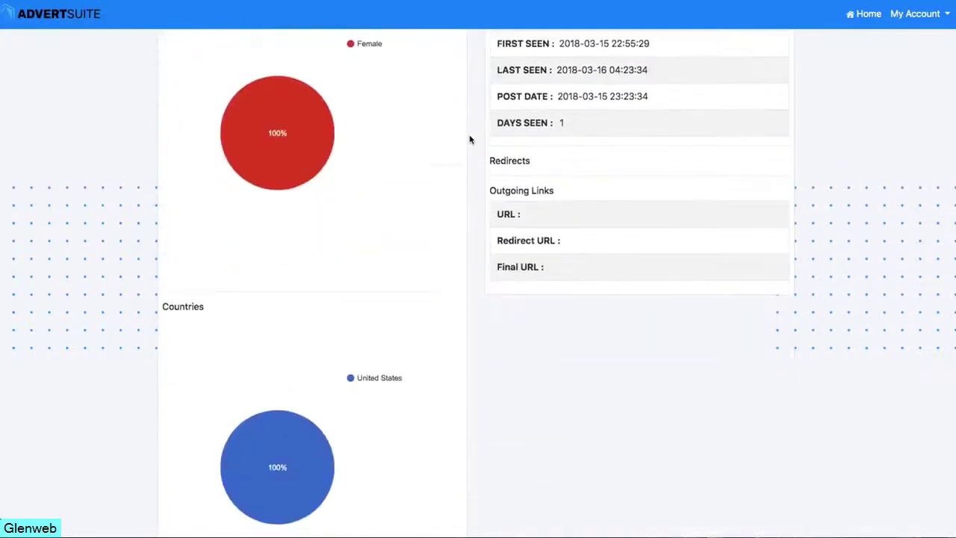
pyautogui.scroll(-2, 469, 139)
pyautogui.scroll(7, 469, 139)
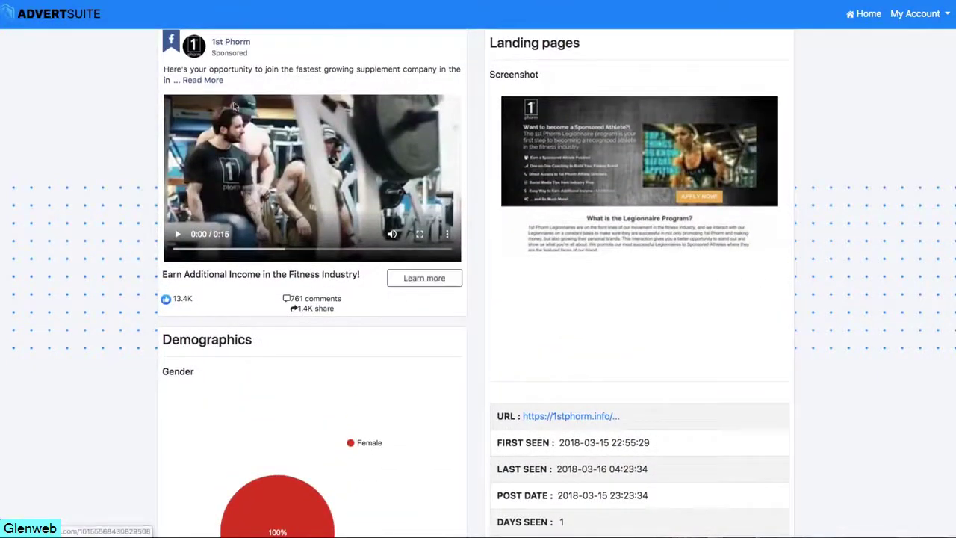
# - Expand the 1st Phorm ad's full text, and open its landing page to review the Legionnaire program content
pyautogui.click(202, 79)
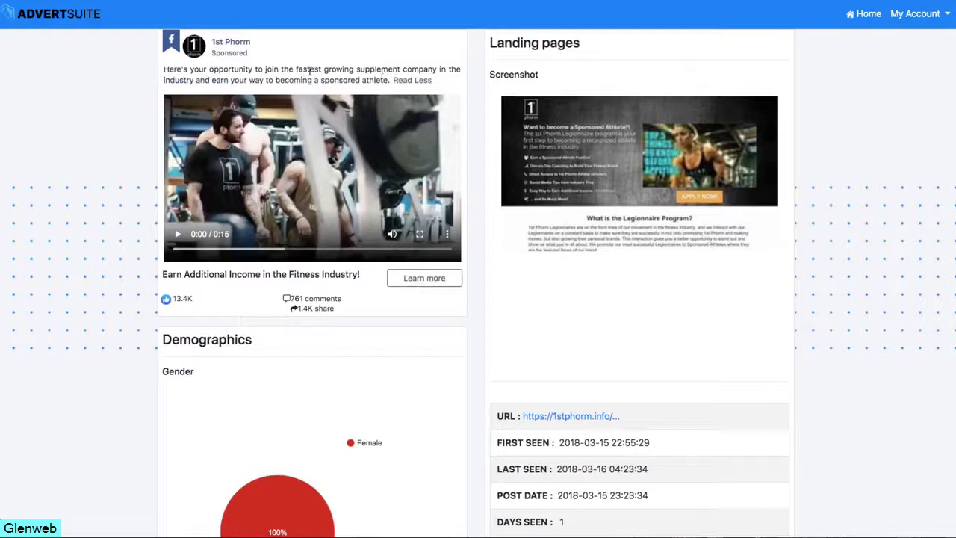
pyautogui.click(627, 176)
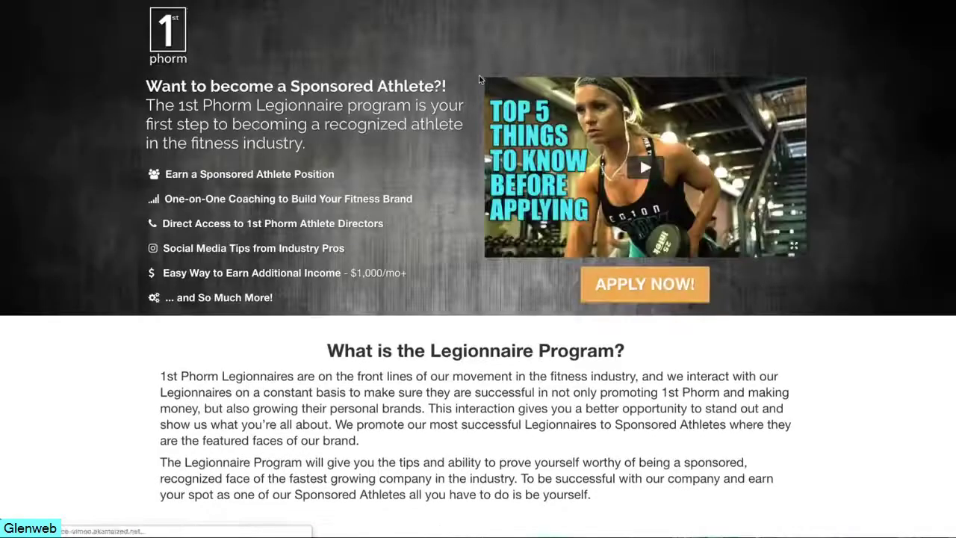
pyautogui.scroll(-3, 480, 80)
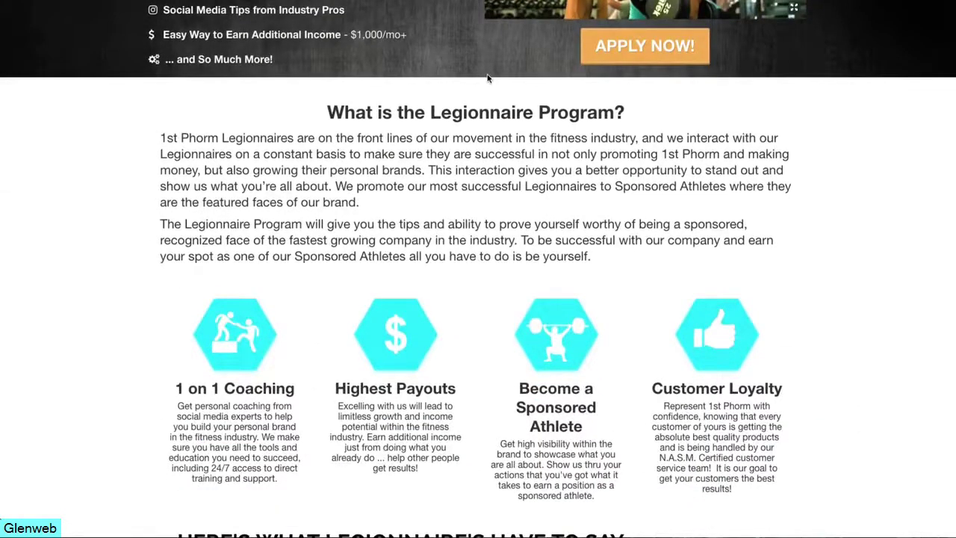
pyautogui.scroll(3, 505, 75)
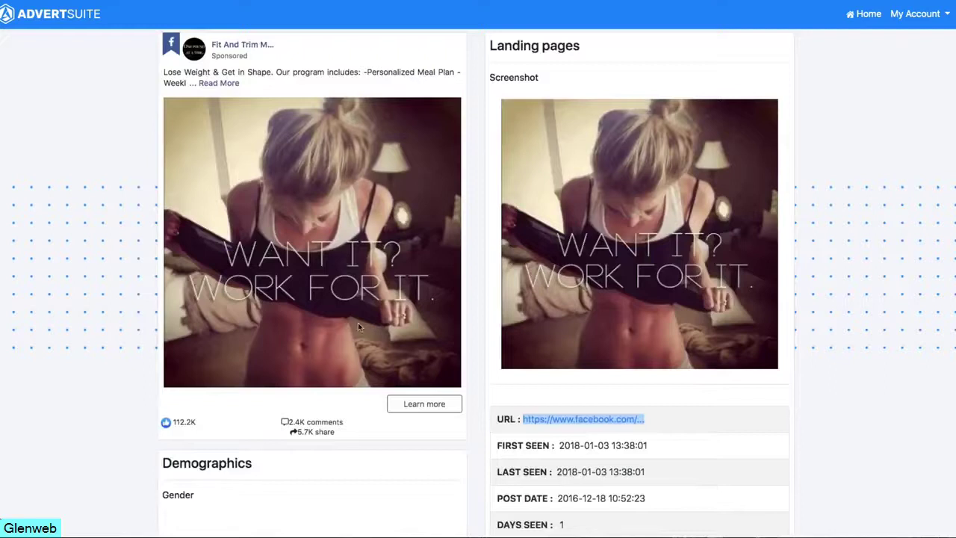
# - Open the Fit And Trim ad's Learn more destination to view the original Facebook post
pyautogui.rightClick(426, 408)
pyautogui.click(430, 409)
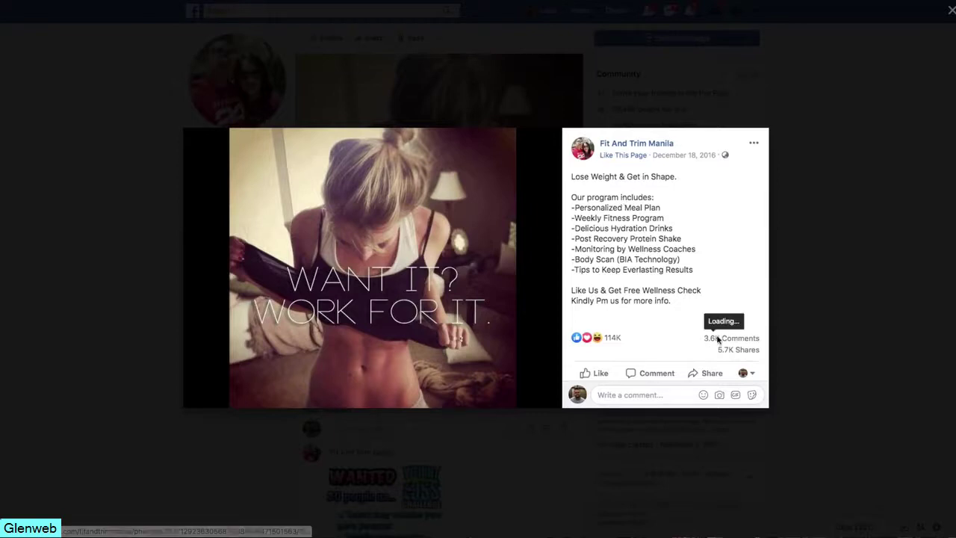
# - Read through the comments on Fit And Trim Manila's original Facebook post
pyautogui.press('Escape')
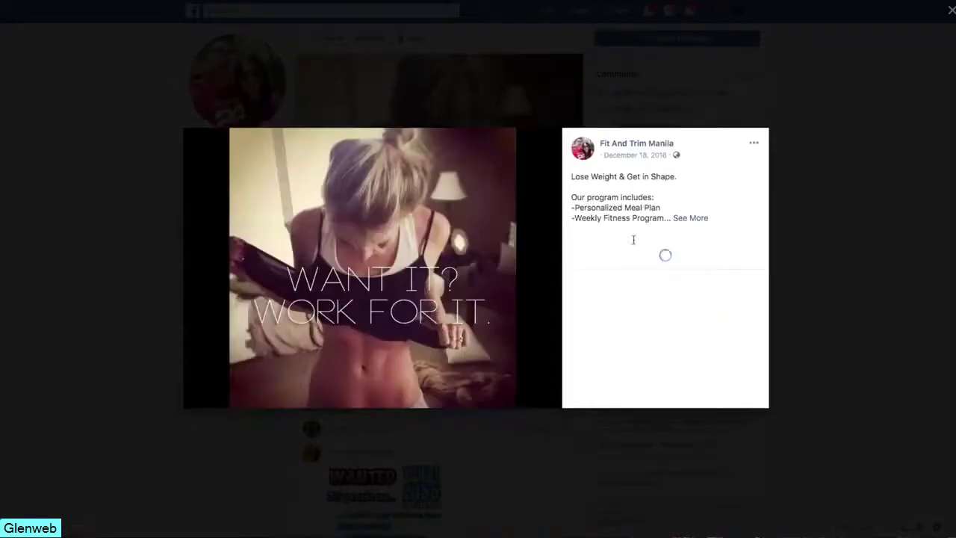
pyautogui.scroll(-2, 678, 307)
pyautogui.scroll(-2, 678, 306)
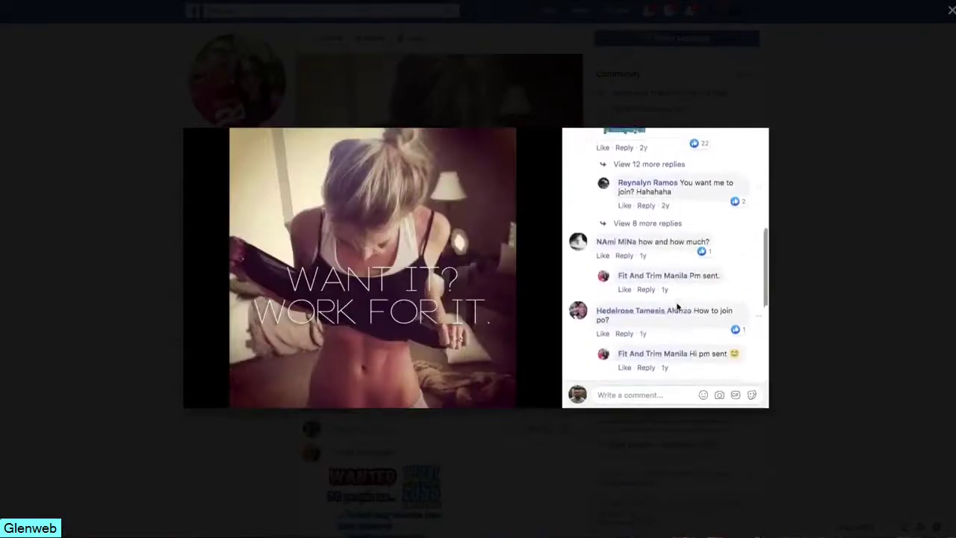
pyautogui.scroll(-1, 689, 258)
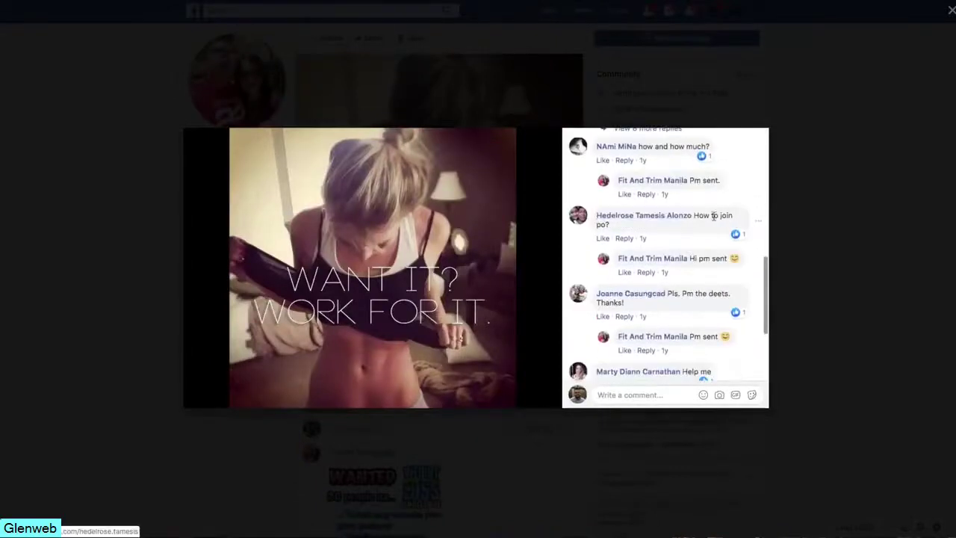
pyautogui.scroll(-1, 685, 278)
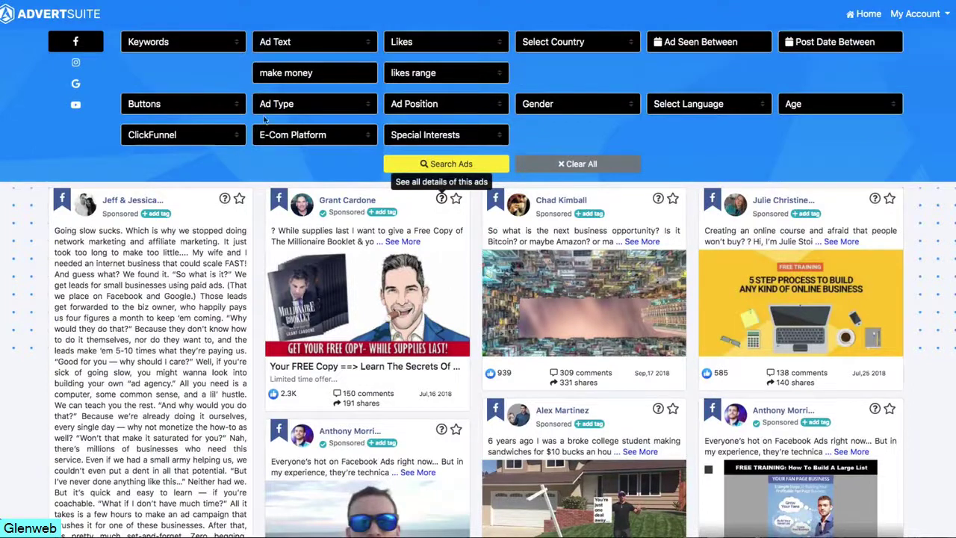
# - Look through the Facebook ads found for the ad text "make money" and compare their engagement figures
pyautogui.moveTo(317, 73); pyautogui.dragTo(232, 72)
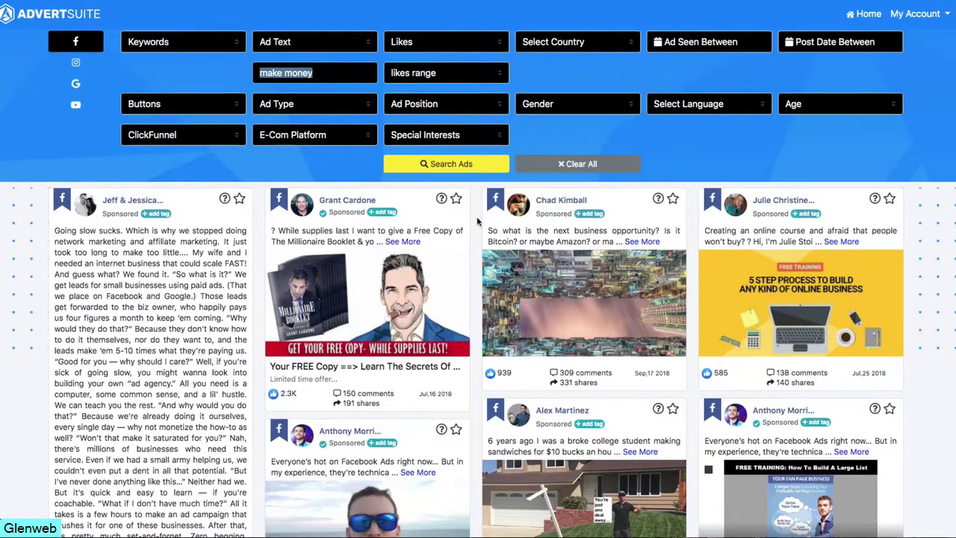
pyautogui.scroll(-5, 477, 220)
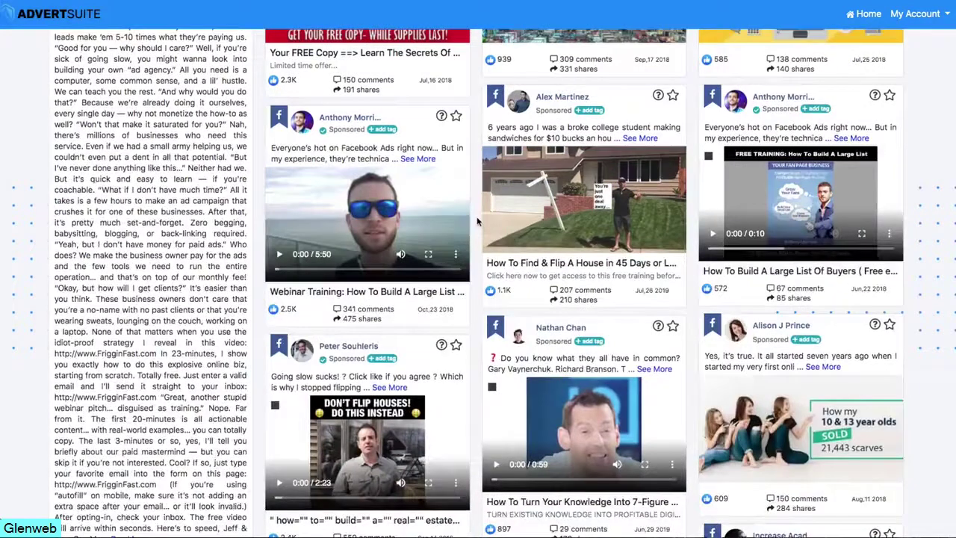
pyautogui.scroll(-4, 477, 221)
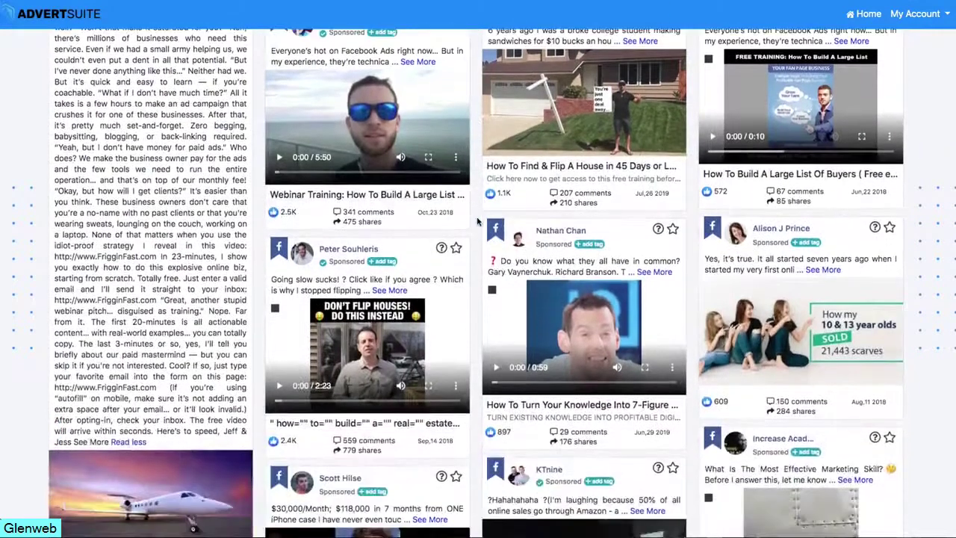
pyautogui.scroll(-5, 477, 220)
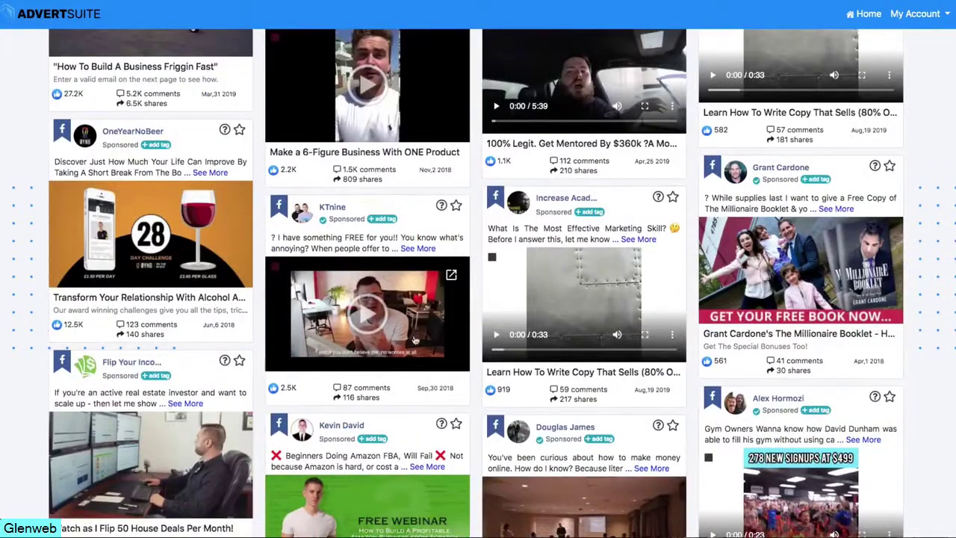
pyautogui.scroll(-3, 480, 363)
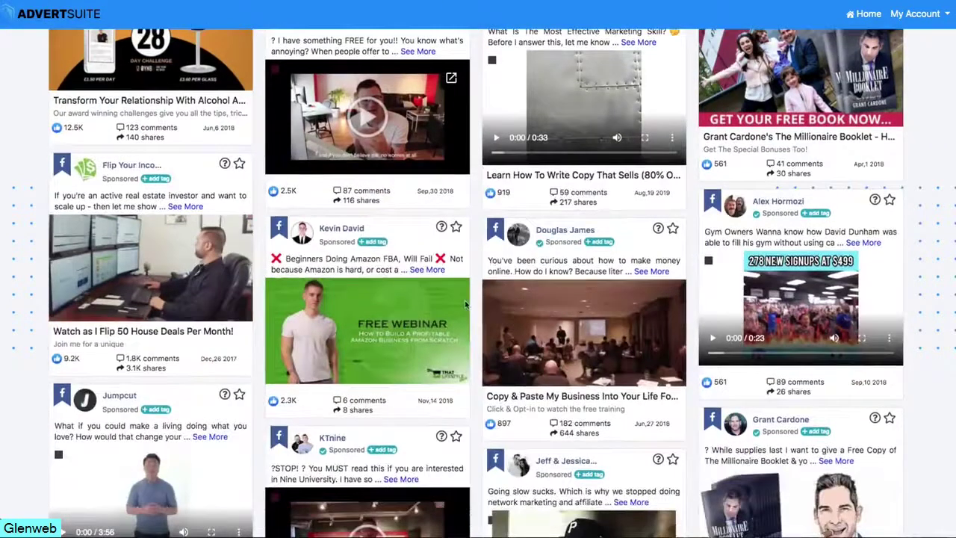
pyautogui.scroll(-4, 465, 304)
pyautogui.scroll(-1, 465, 305)
pyautogui.scroll(20, 465, 304)
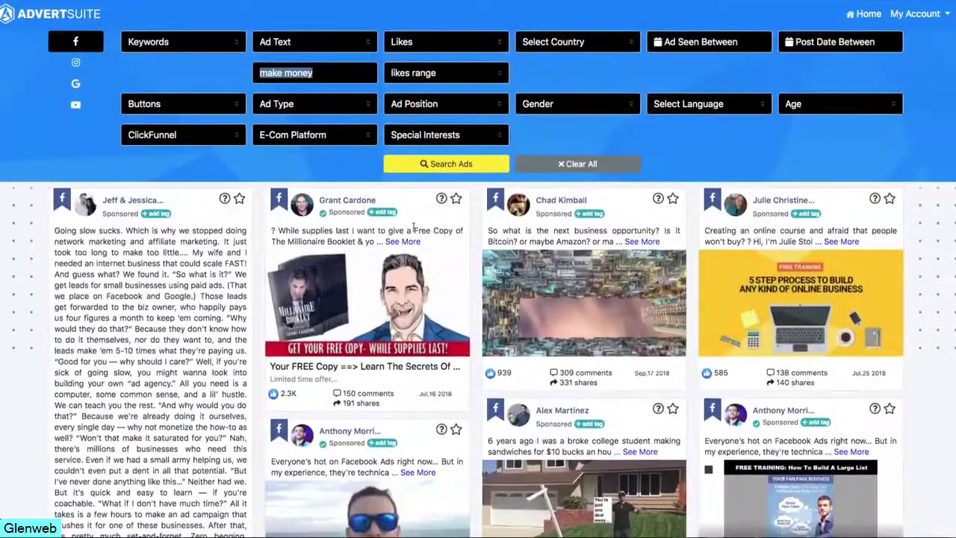
# - Expand Grant Cardone's free Millionaire Booklet ad text, and examine the ad's full details, demographics and landing page data
pyautogui.click(409, 241)
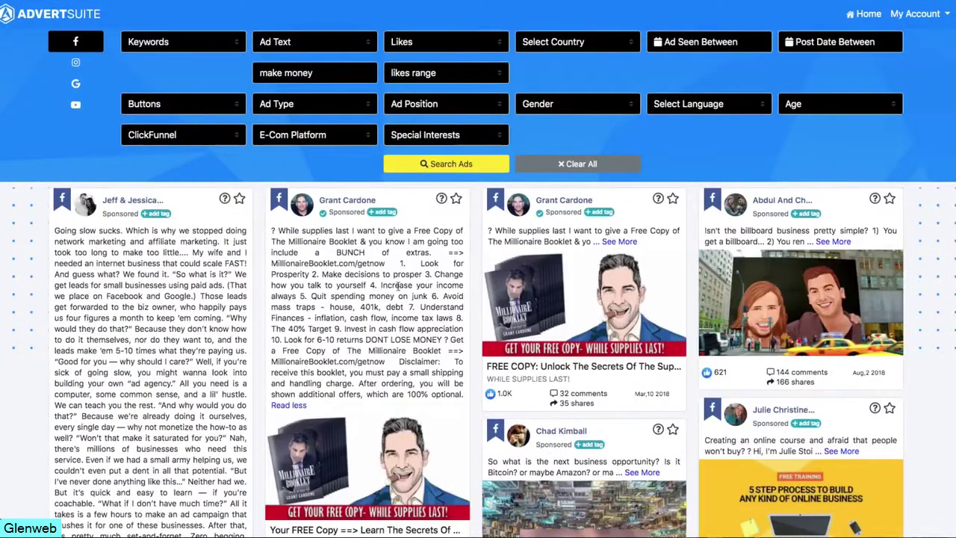
pyautogui.scroll(-1, 399, 286)
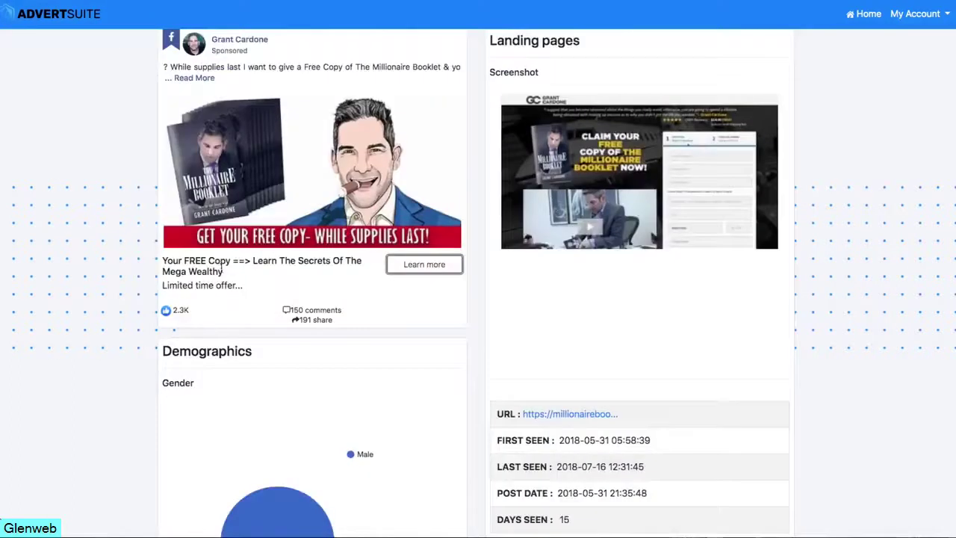
pyautogui.scroll(-3, 221, 269)
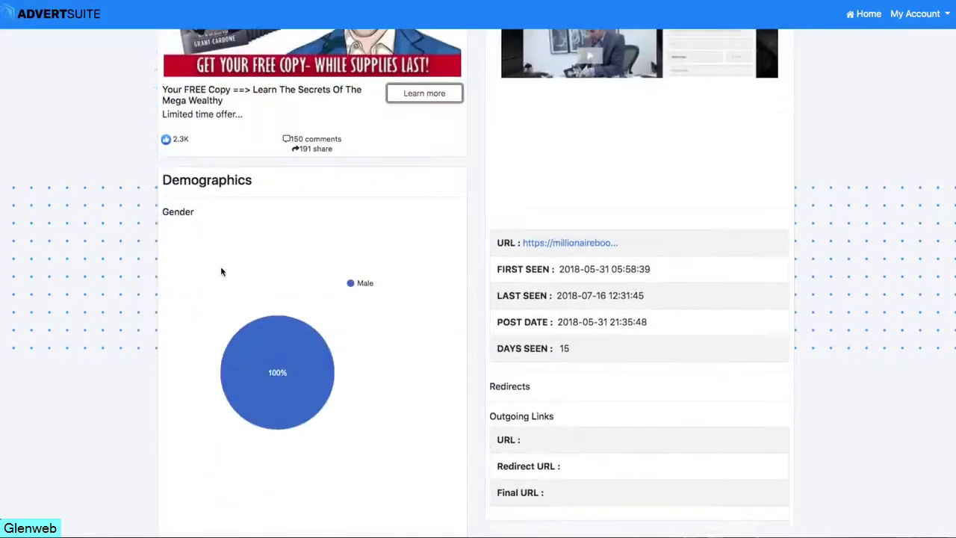
pyautogui.scroll(-5, 221, 271)
pyautogui.scroll(7, 221, 271)
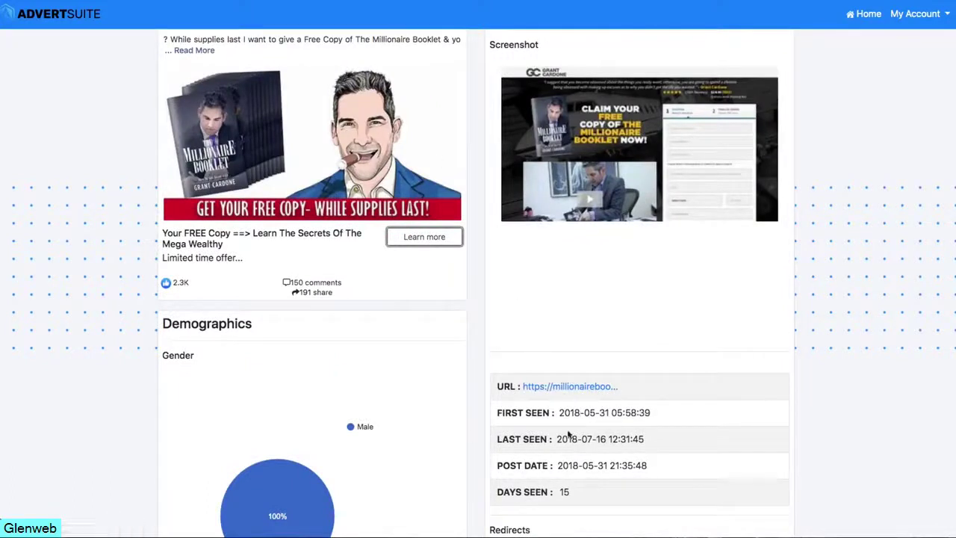
pyautogui.scroll(1, 581, 378)
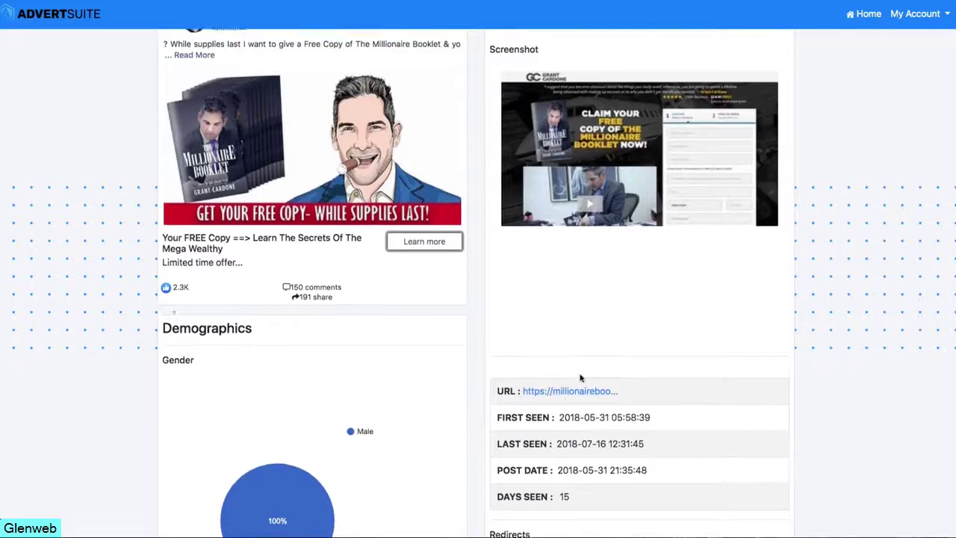
# - Open the Millionaire Booklet landing page from its screenshot in a new tab and view it
pyautogui.rightClick(582, 134)
pyautogui.click(599, 138)
pyautogui.click(663, 0)
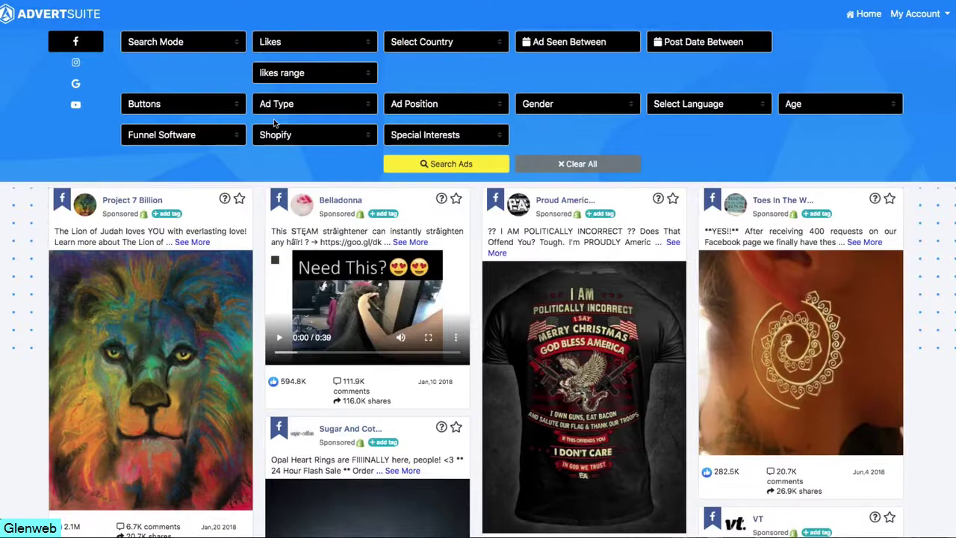
# - Check the available e-commerce platforms, keep Shopify as the filter, and browse the Shopify store ads
pyautogui.click(337, 134)
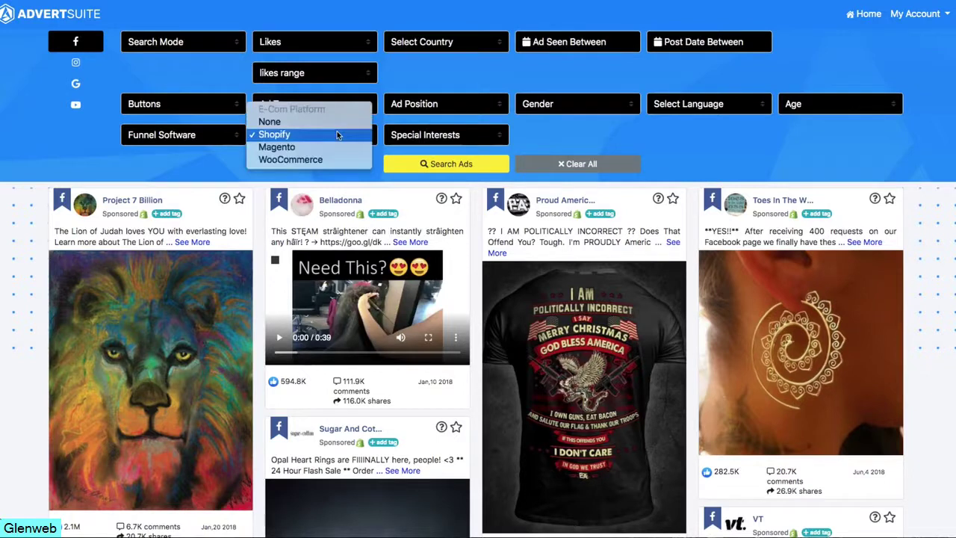
pyautogui.click(336, 134)
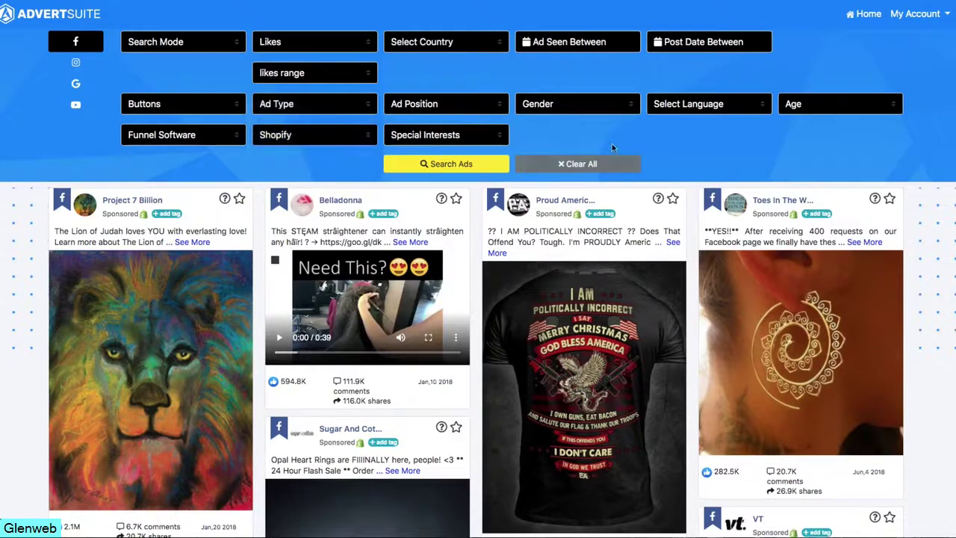
pyautogui.scroll(-2, 548, 150)
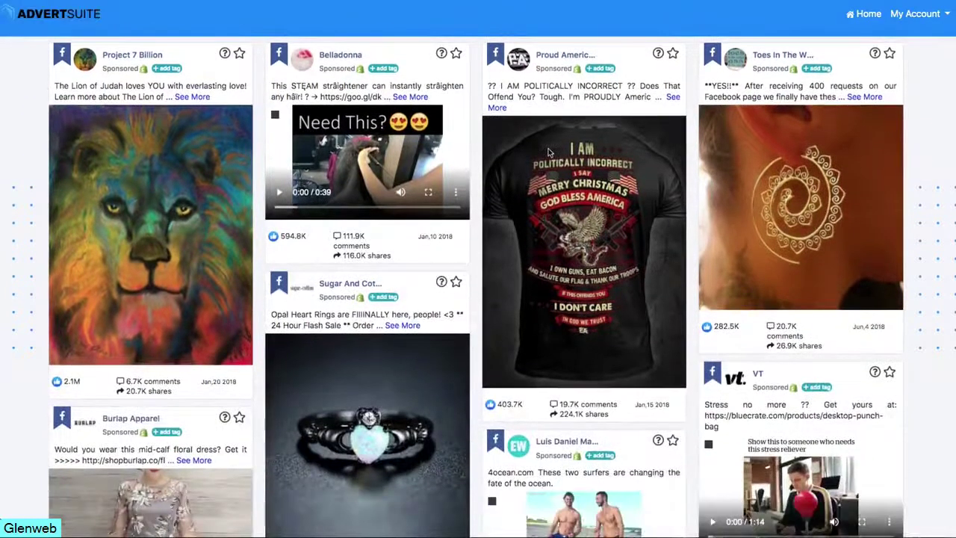
pyautogui.scroll(-3, 548, 152)
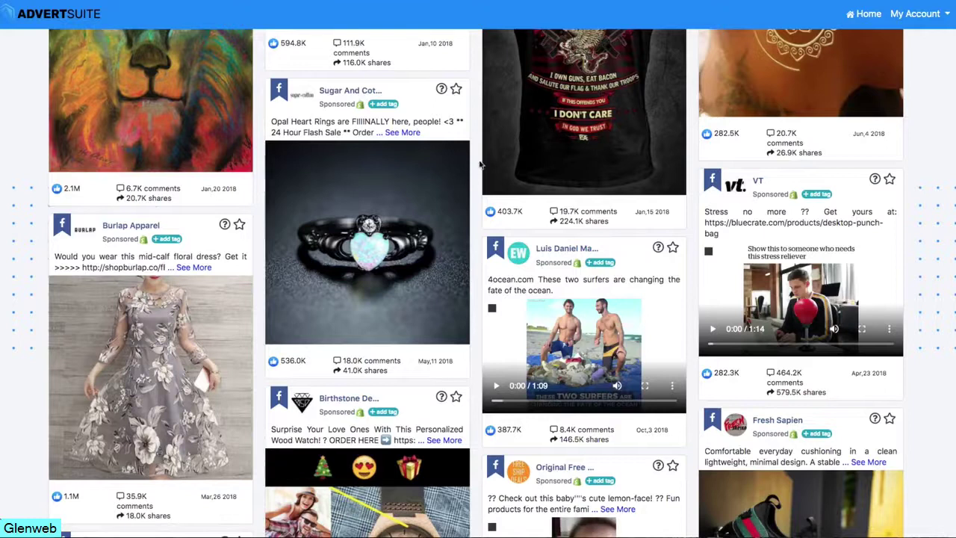
pyautogui.scroll(-2, 480, 165)
pyautogui.scroll(-6, 480, 164)
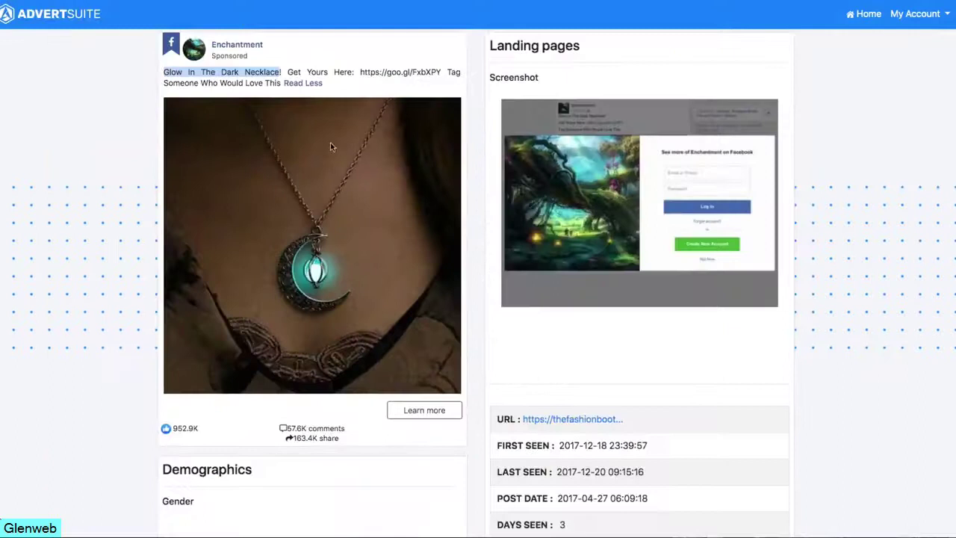
# - Review the Enchantment ad's full text and highlight the shop link in its copy
pyautogui.click(307, 86)
pyautogui.click(253, 83)
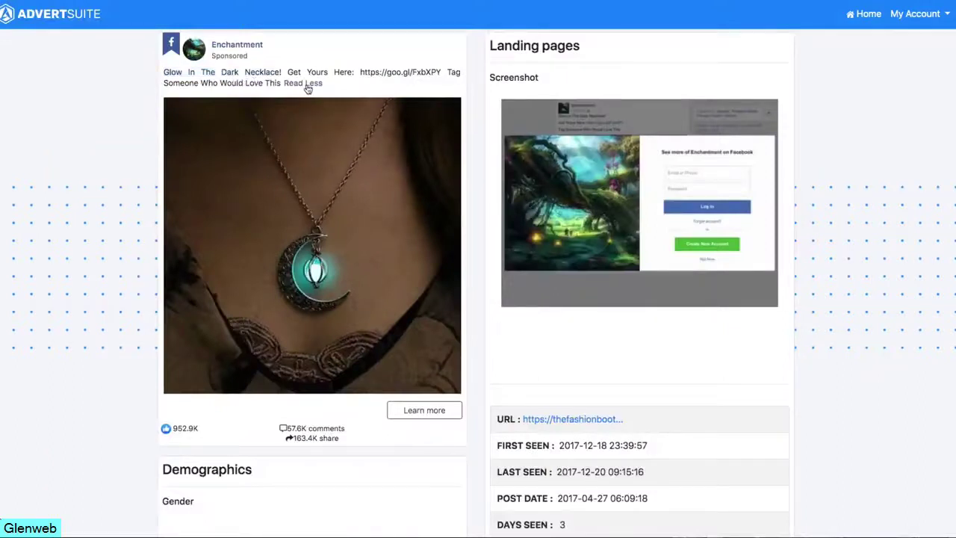
pyautogui.moveTo(362, 75); pyautogui.dragTo(431, 75)
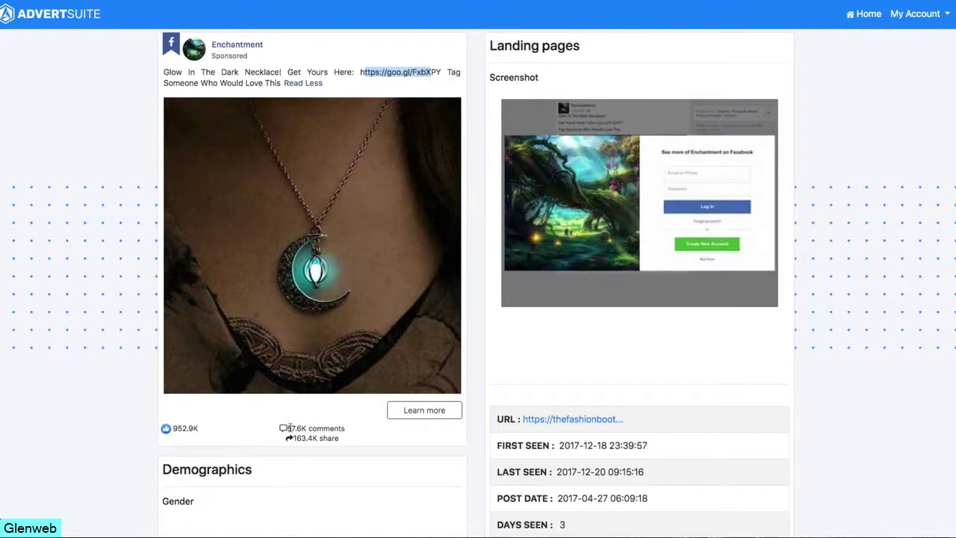
# - View the Crescent Moon Glow Necklace product page at The Fashion Booth and check its sale price
pyautogui.scroll(-1, 291, 418)
pyautogui.scroll(1, 298, 388)
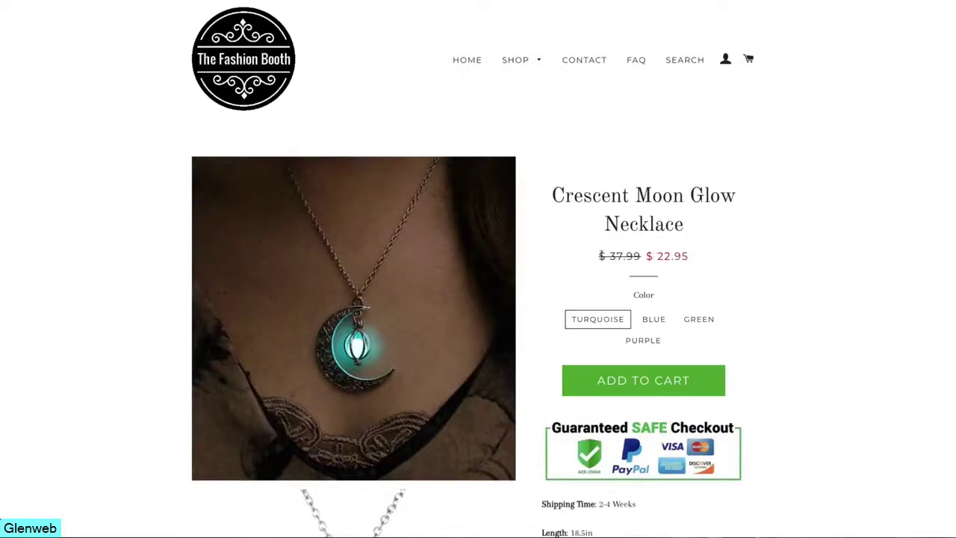
pyautogui.moveTo(651, 256); pyautogui.dragTo(731, 261)
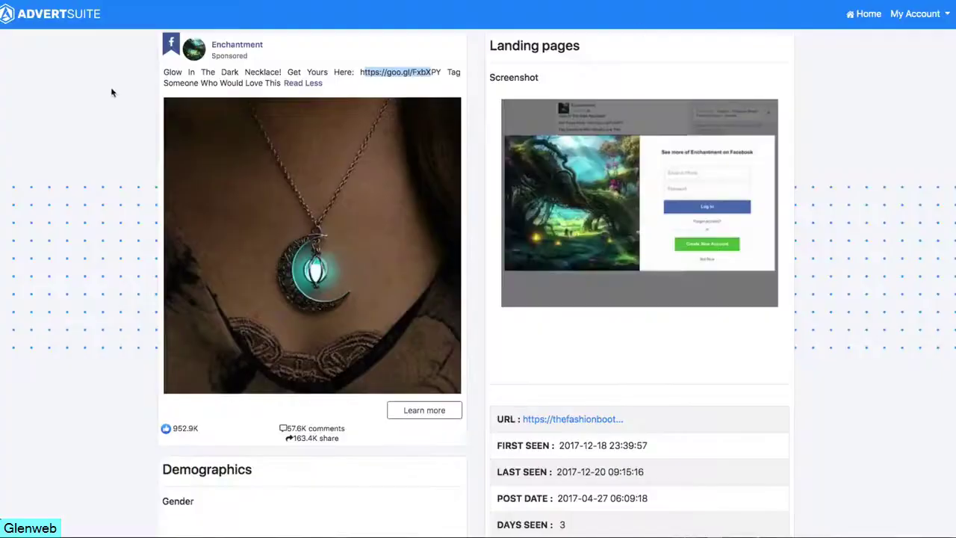
# - Copy "Glow In The Dark Necklace" from the Enchantment ad text and search for it on AliExpress
pyautogui.moveTo(163, 72); pyautogui.dragTo(280, 74)
pyautogui.hotkey('ctrl', 'c')
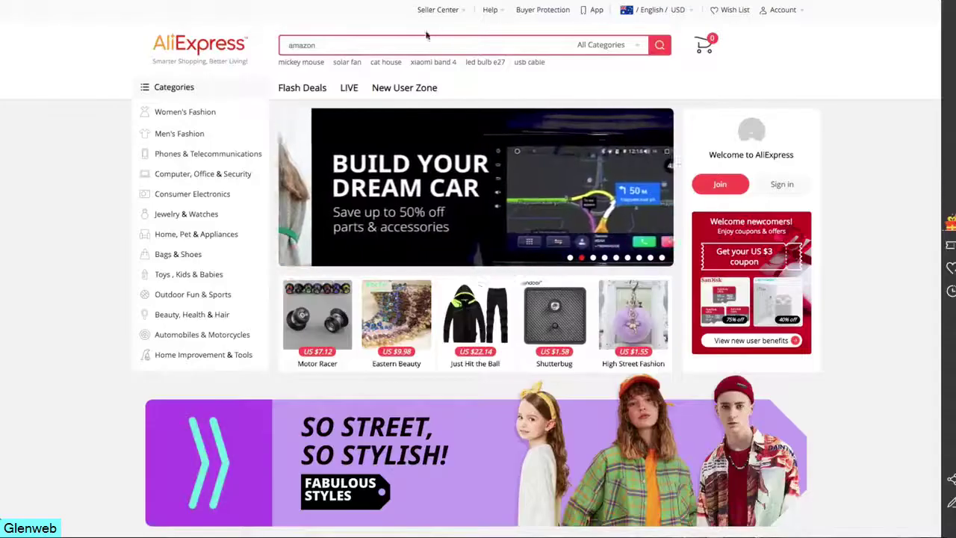
pyautogui.click(393, 44)
pyautogui.hotkey('ctrl', 'v')
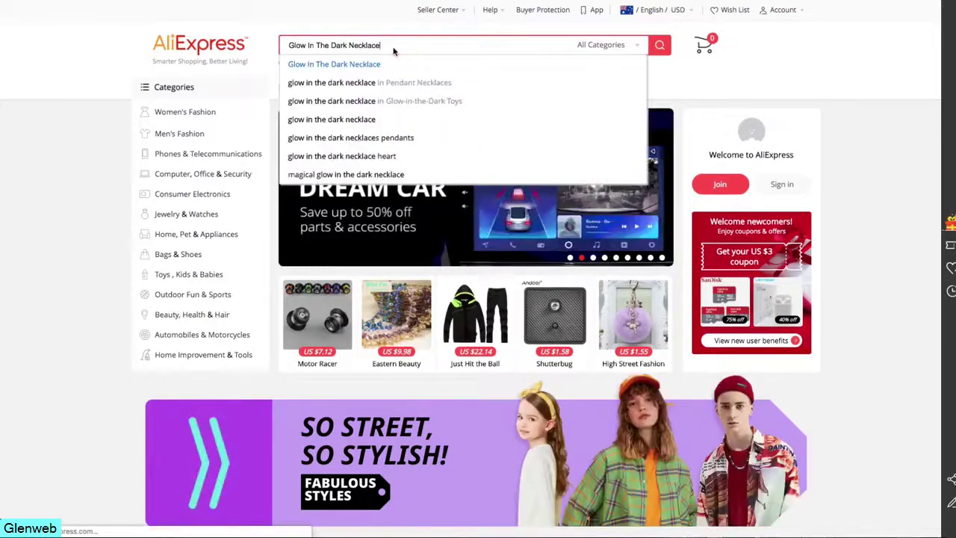
pyautogui.press('Return')
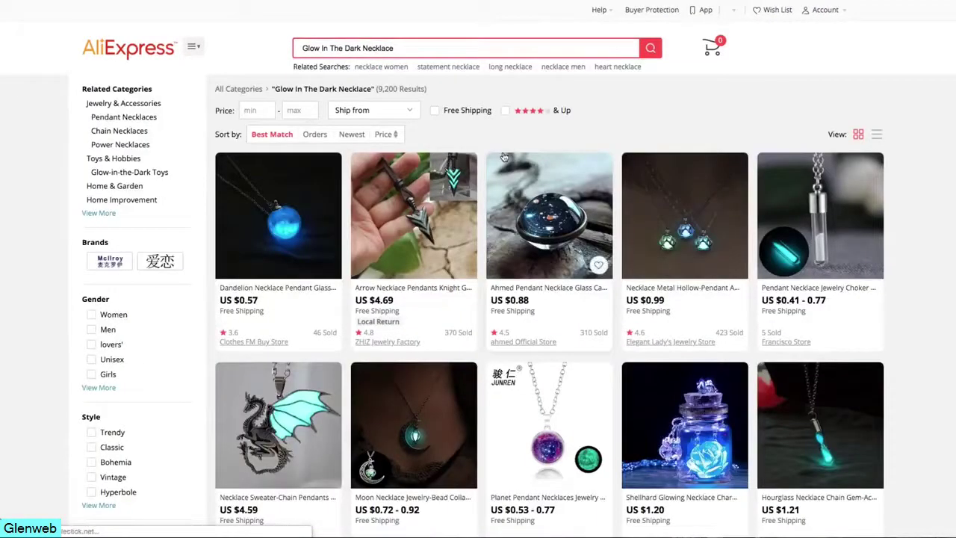
pyautogui.scroll(-3, 504, 157)
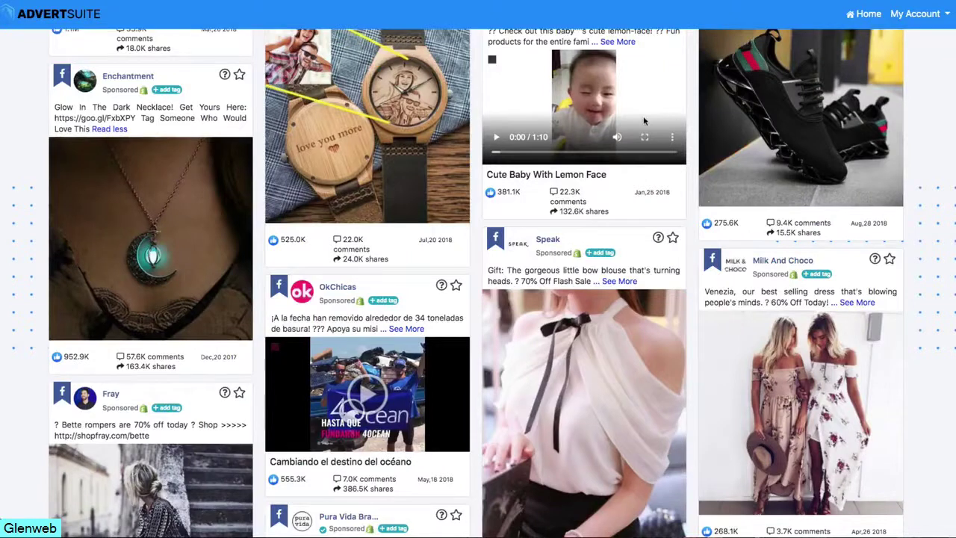
# - Browse further through the Shopify store ads in AdvertSuite for other popular products
pyautogui.scroll(-5, 643, 120)
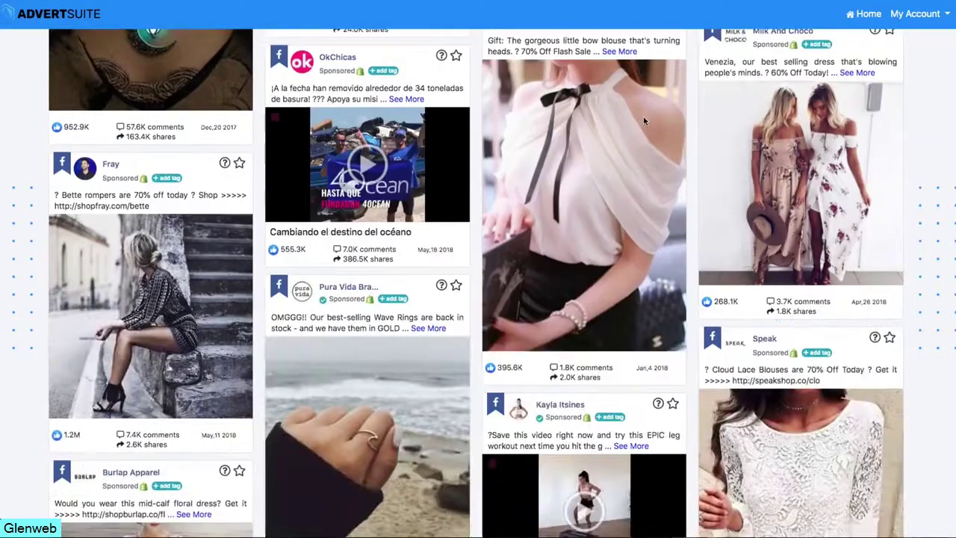
pyautogui.scroll(-1, 642, 120)
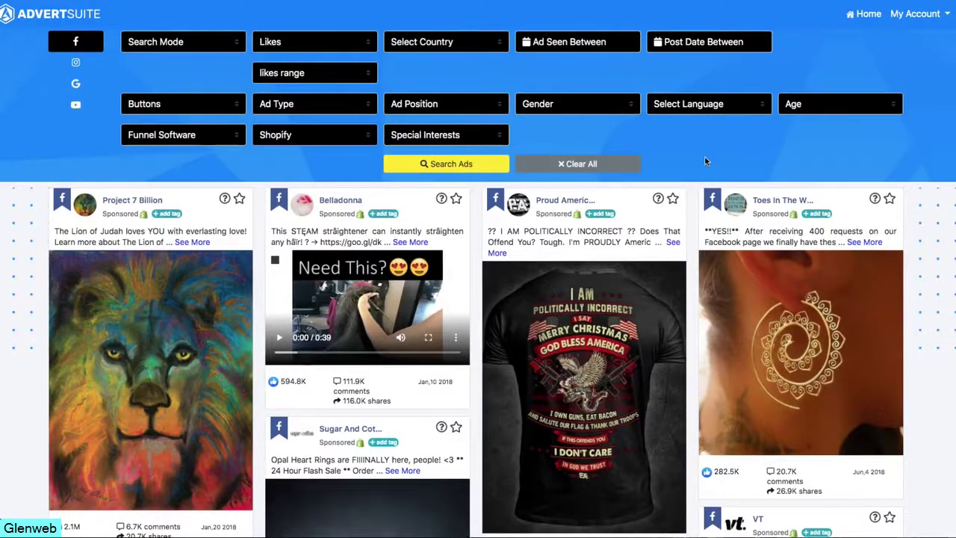
pyautogui.scroll(-1, 706, 161)
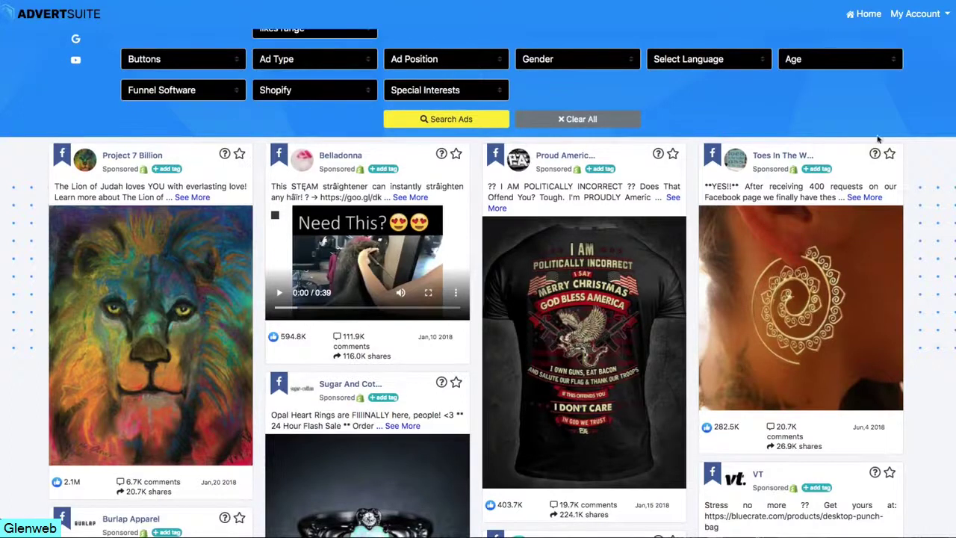
pyautogui.scroll(-1, 932, 172)
pyautogui.scroll(-6, 933, 172)
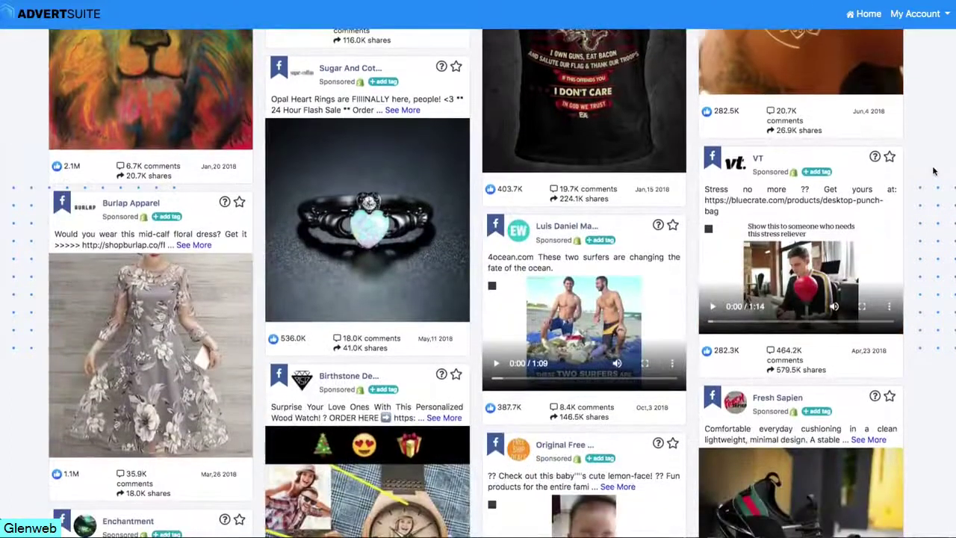
pyautogui.scroll(-7, 933, 172)
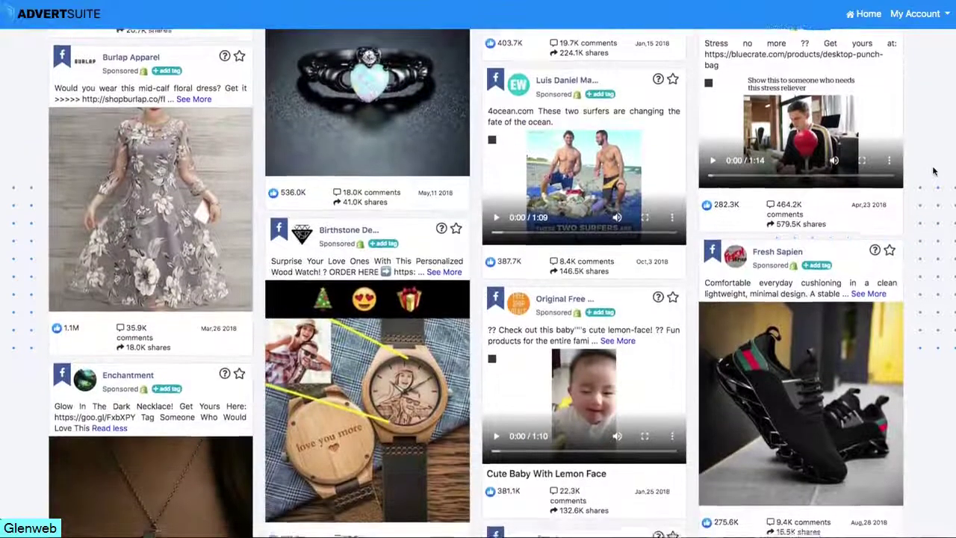
pyautogui.scroll(-5, 933, 172)
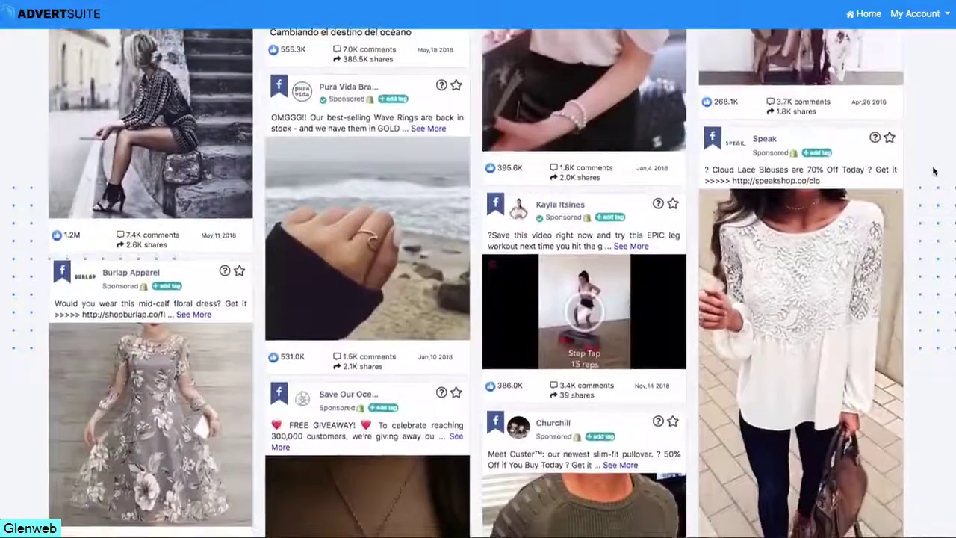